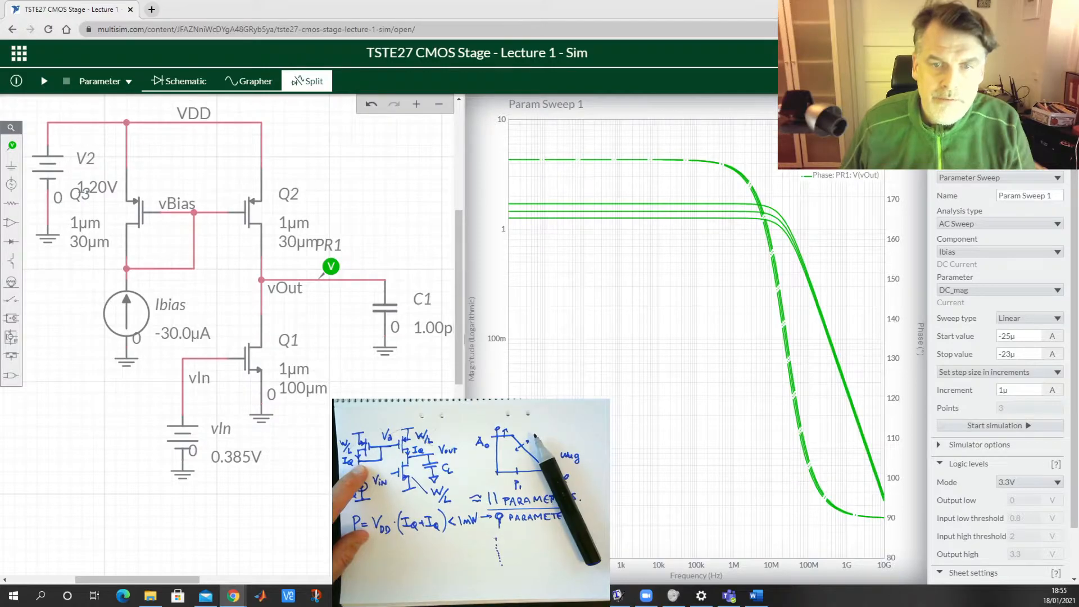
{"action": "left_click_drag", "start_coordinate": [610, 399], "coordinate": [649, 387]}
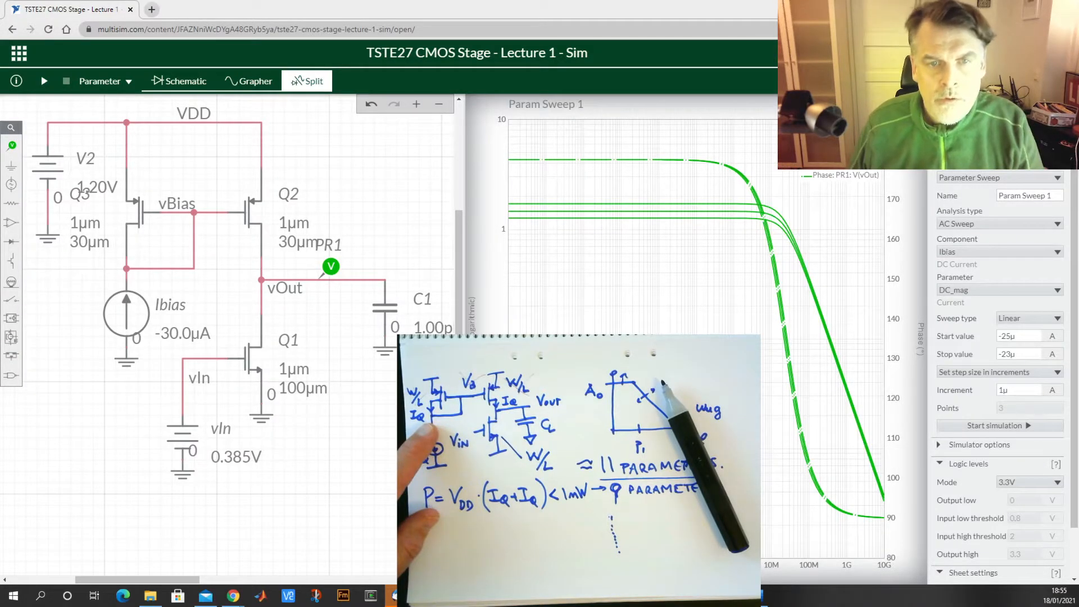
{"action": "left_click_drag", "start_coordinate": [397, 334], "coordinate": [454, 377]}
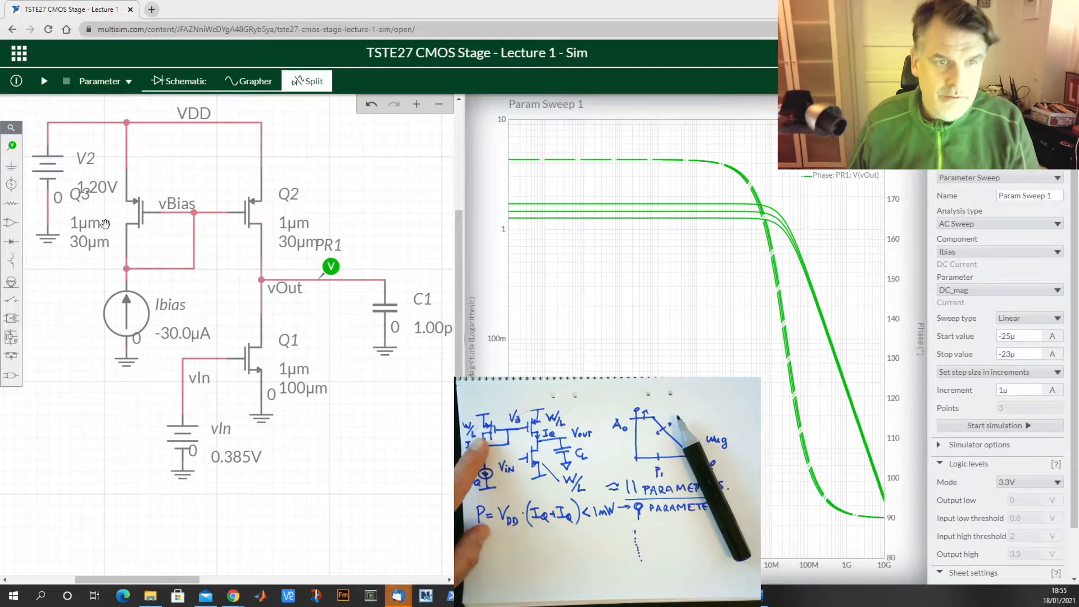
Inspect the model parameters of PMOS transistors Q3 and Q2 and of the Ibias current source.
{"action": "left_click", "coordinate": [139, 234]}
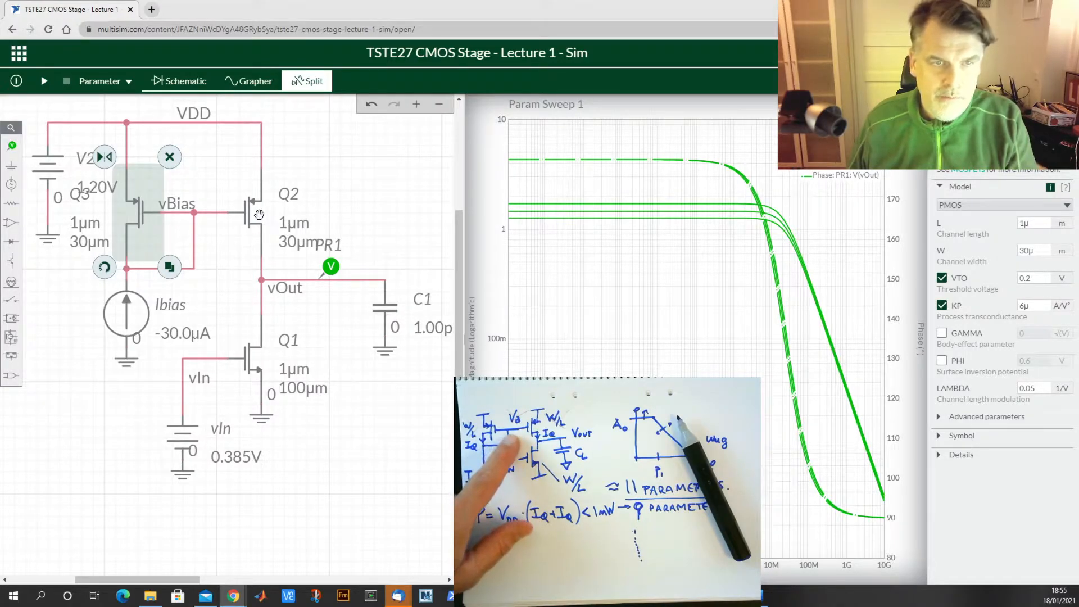
{"action": "left_click", "coordinate": [230, 214]}
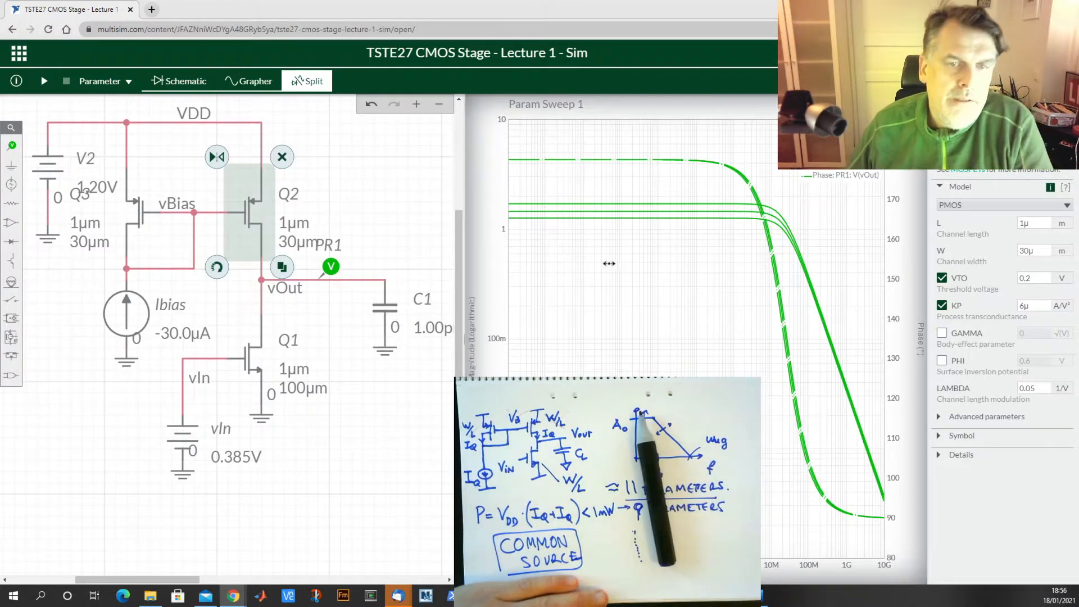
{"action": "left_click", "coordinate": [223, 322]}
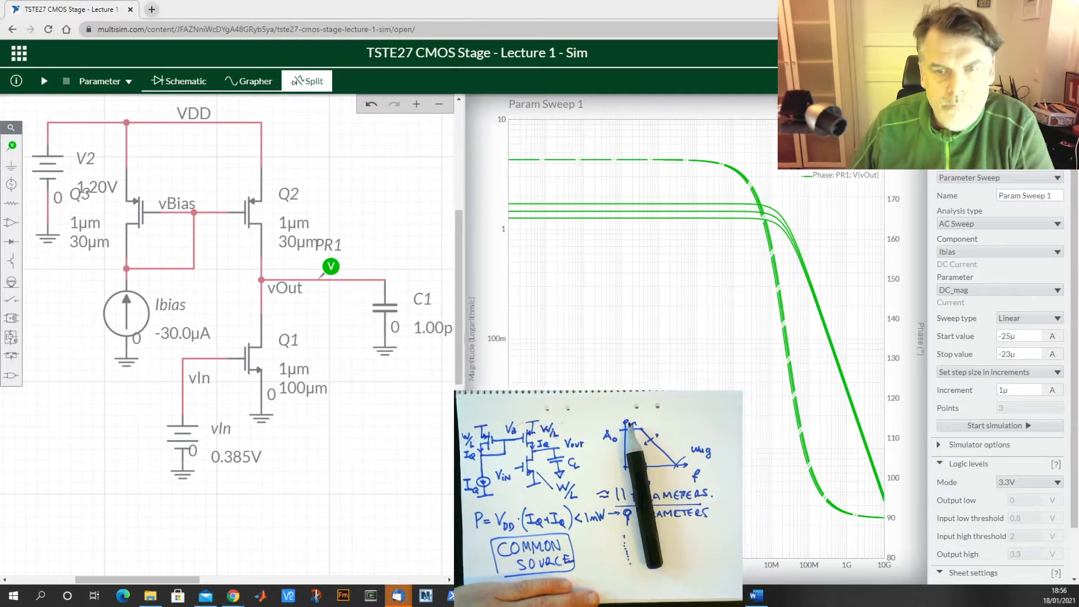
{"action": "left_click", "coordinate": [136, 304]}
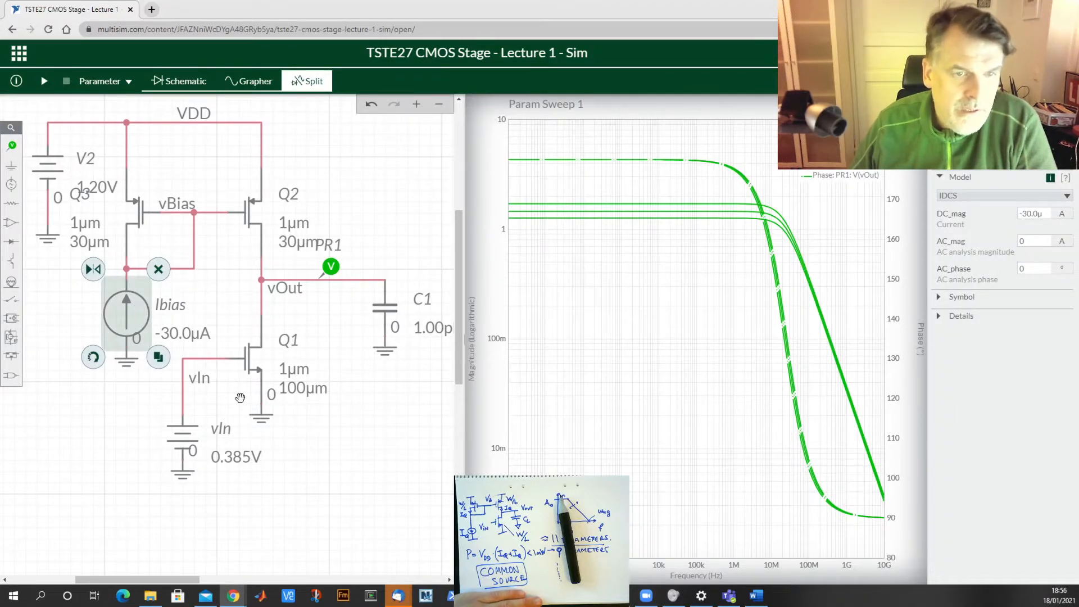
{"action": "left_click", "coordinate": [191, 423]}
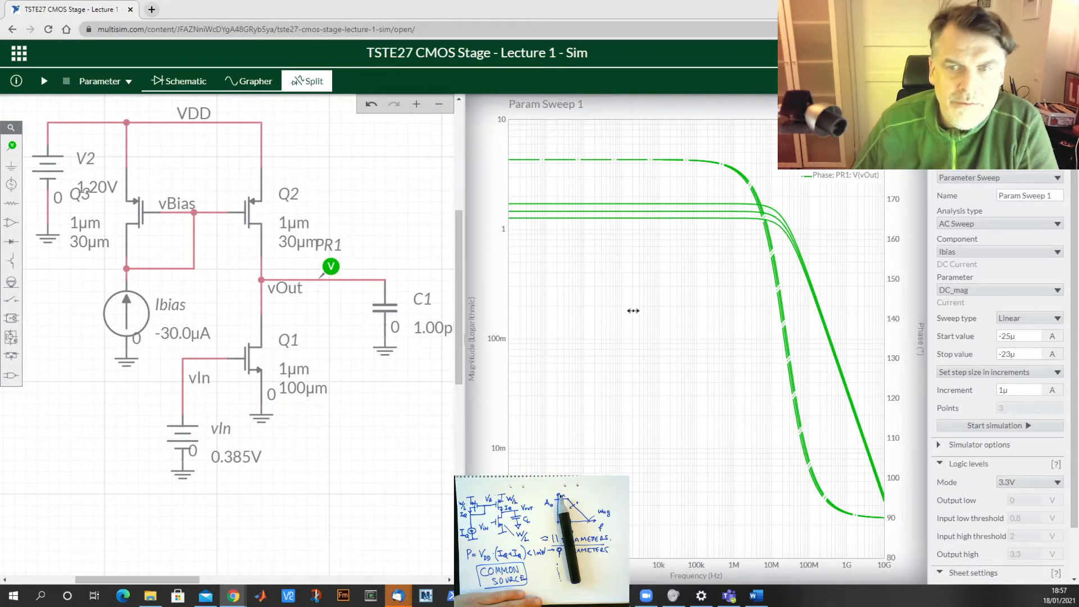
Read the magnitude curves of the Ibias sweep in the flat low-frequency region and near the roll-off.
{"action": "double_click", "coordinate": [1034, 340]}
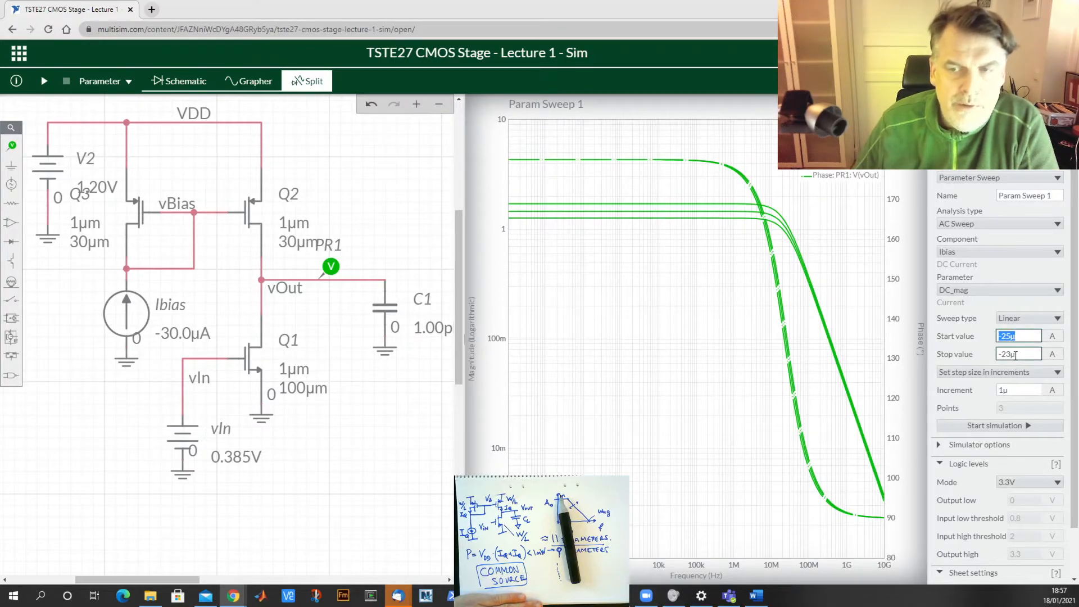
{"action": "mouse_move", "coordinate": [607, 222]}
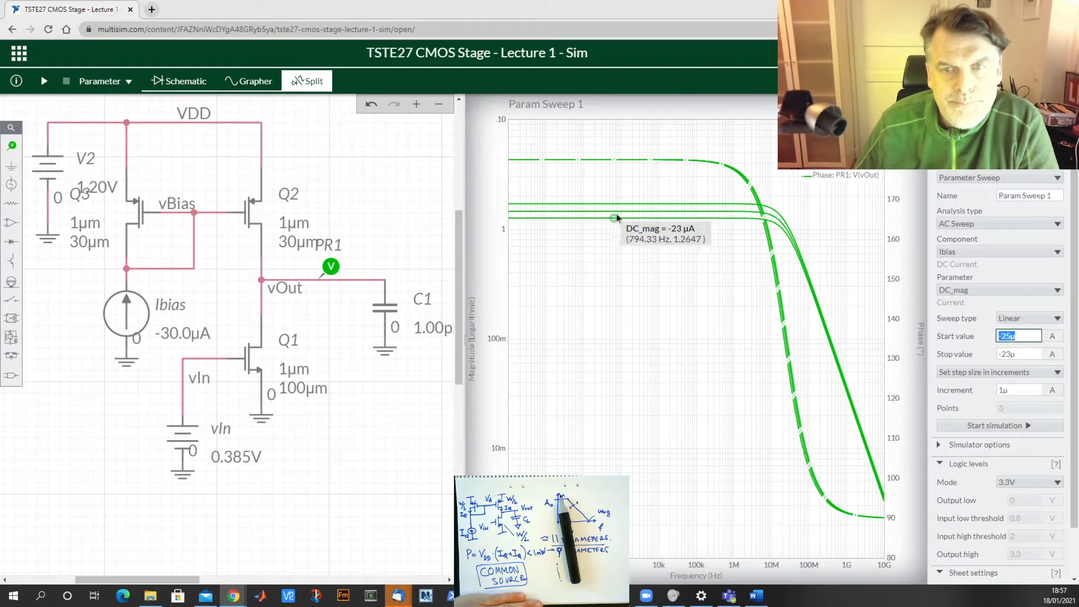
{"action": "mouse_move", "coordinate": [883, 478]}
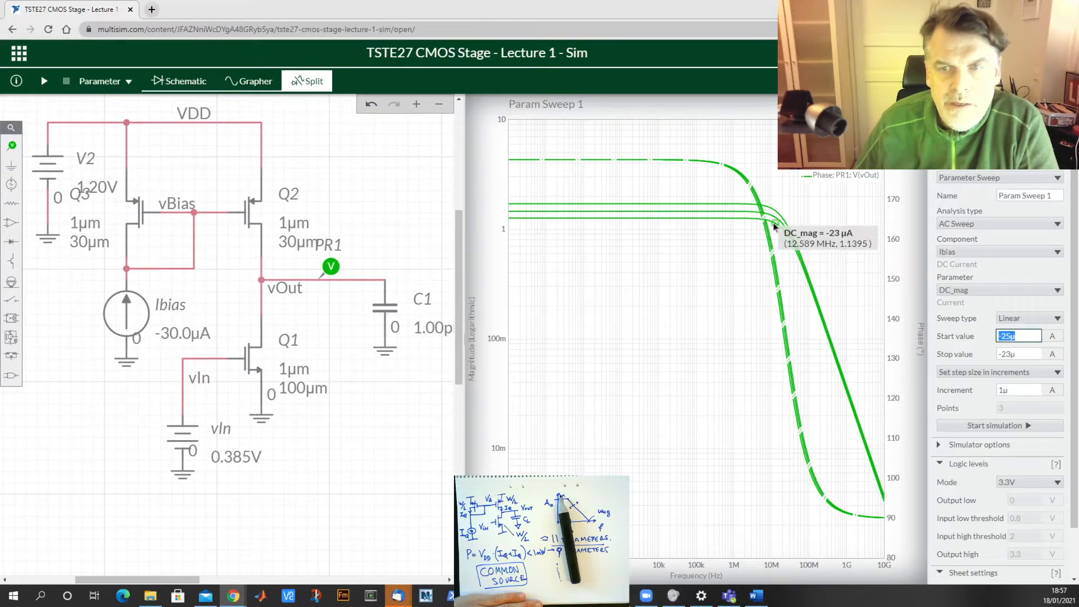
{"action": "mouse_move", "coordinate": [759, 222]}
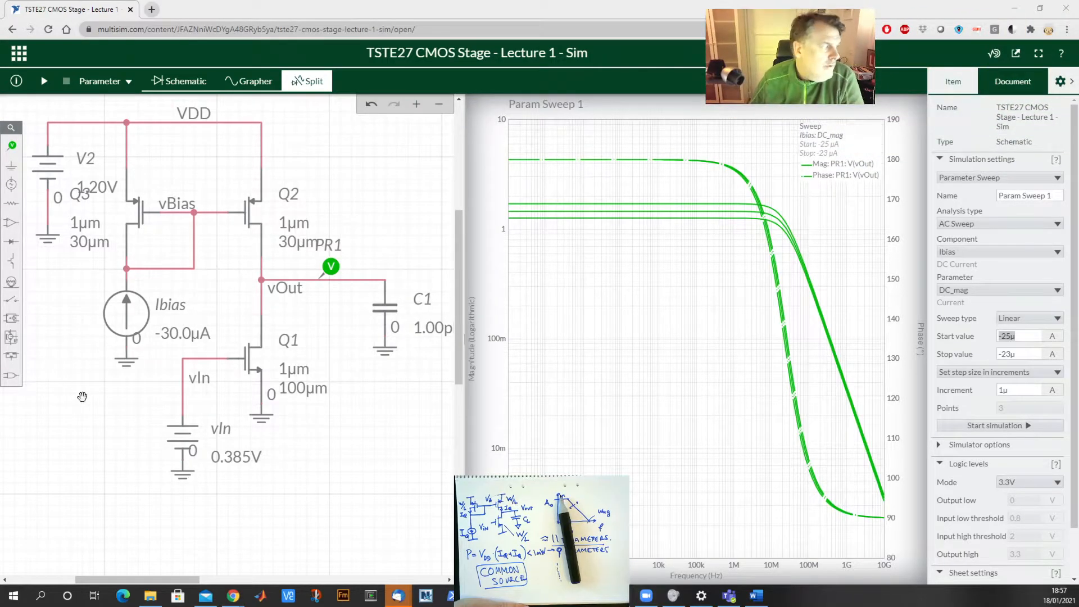
Examine the vIn voltage source's model settings and the available simulation types.
{"action": "left_click", "coordinate": [181, 437]}
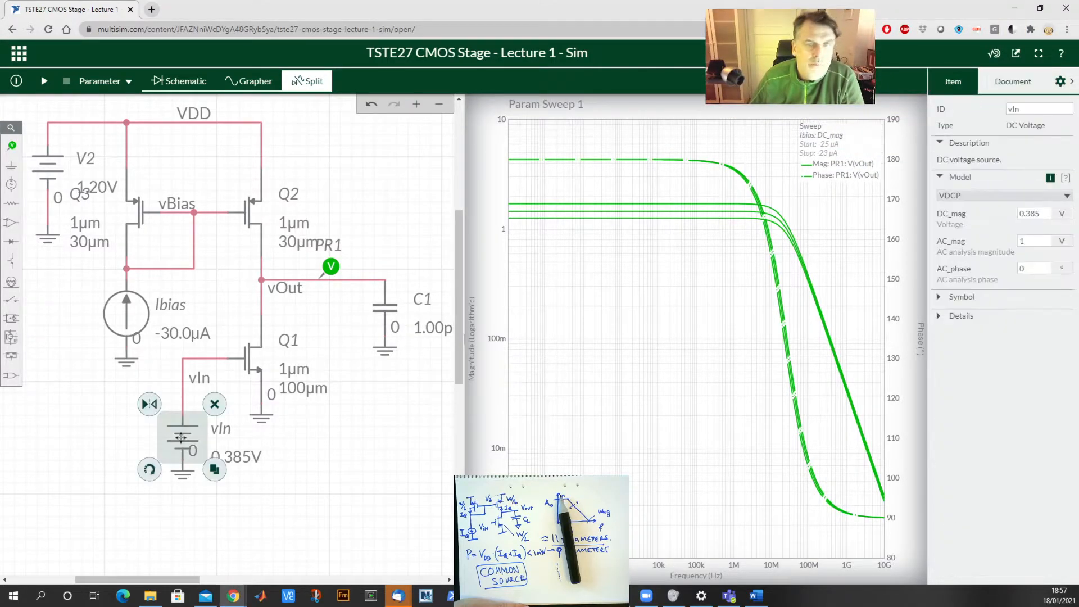
{"action": "left_click", "coordinate": [240, 458]}
{"action": "left_click", "coordinate": [329, 436]}
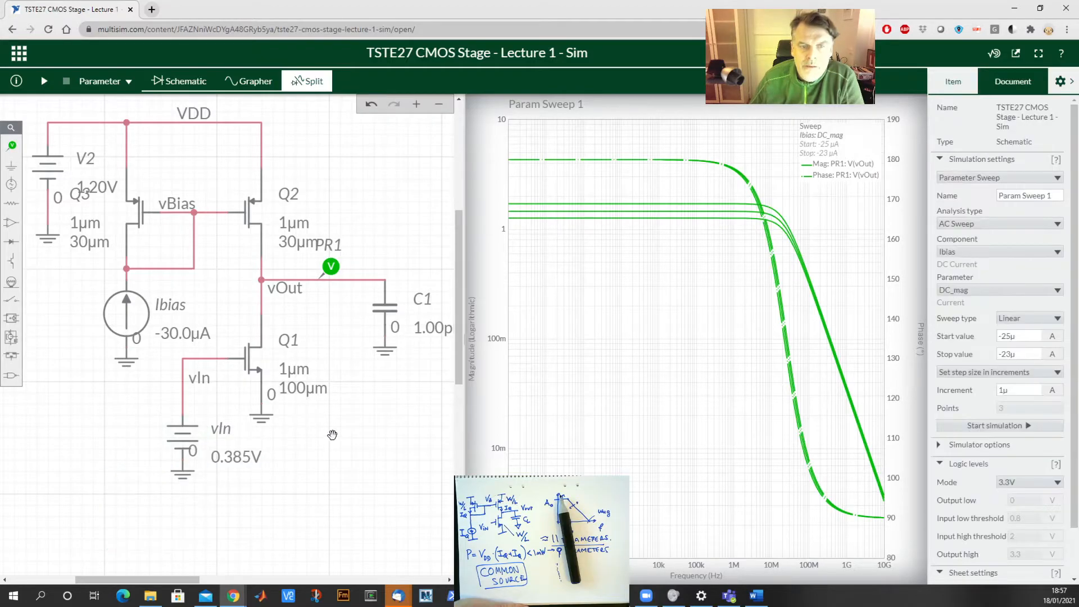
{"action": "left_click", "coordinate": [101, 81]}
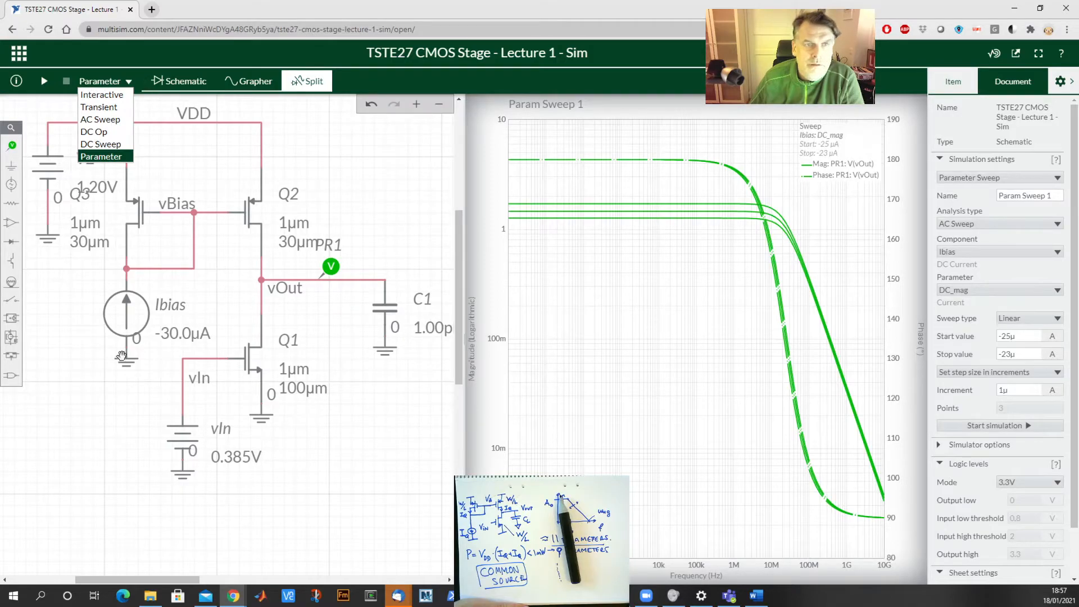
{"action": "left_click", "coordinate": [86, 397]}
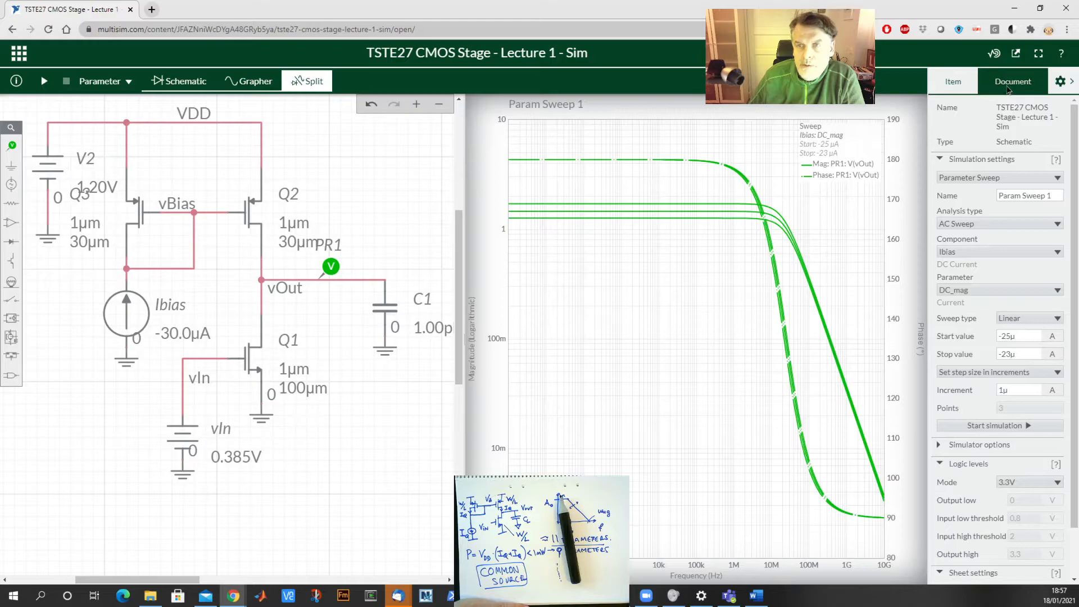
Configure the parameter sweep to vary the DC_mag parameter of the vIn component.
{"action": "left_click", "coordinate": [969, 224]}
{"action": "left_click", "coordinate": [960, 240]}
{"action": "left_click", "coordinate": [960, 257]}
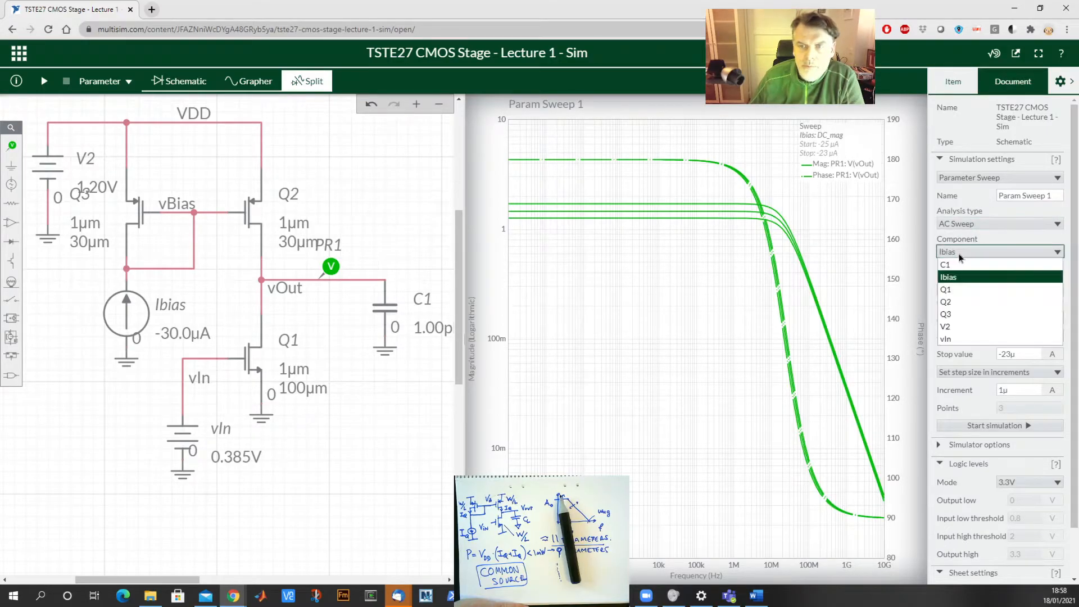
{"action": "left_click", "coordinate": [948, 339]}
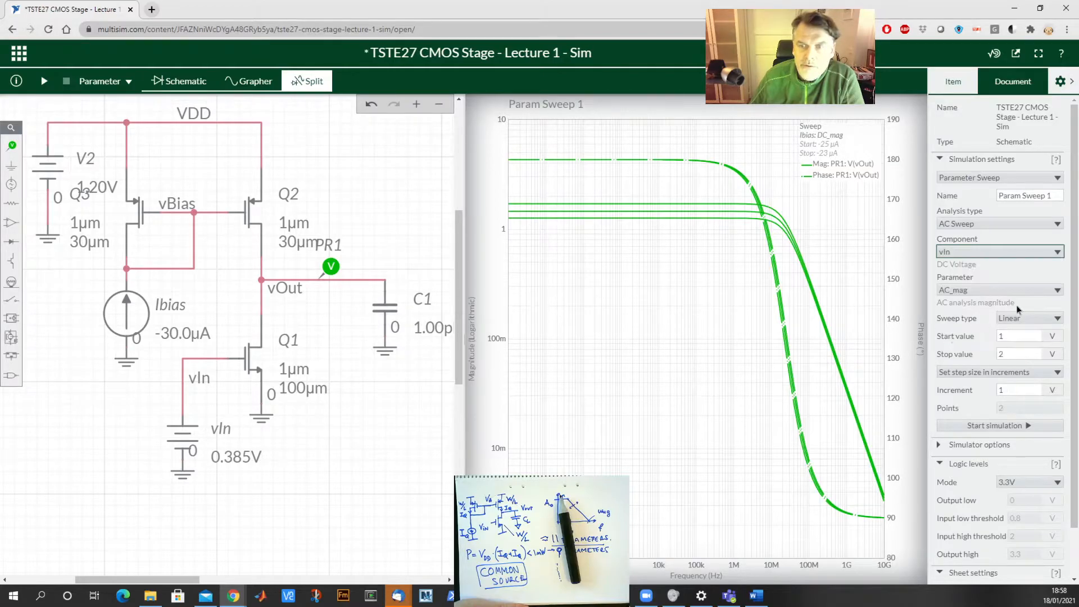
{"action": "left_click", "coordinate": [1020, 290]}
{"action": "left_click", "coordinate": [967, 346]}
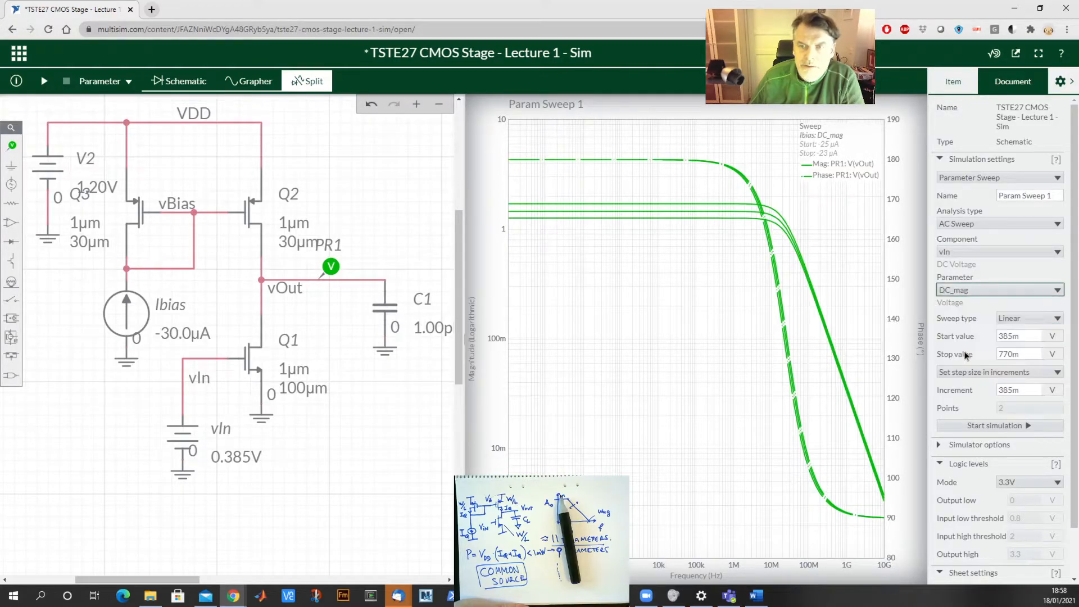
Set the start value of the vIn voltage sweep to 375m V.
{"action": "double_click", "coordinate": [1034, 336]}
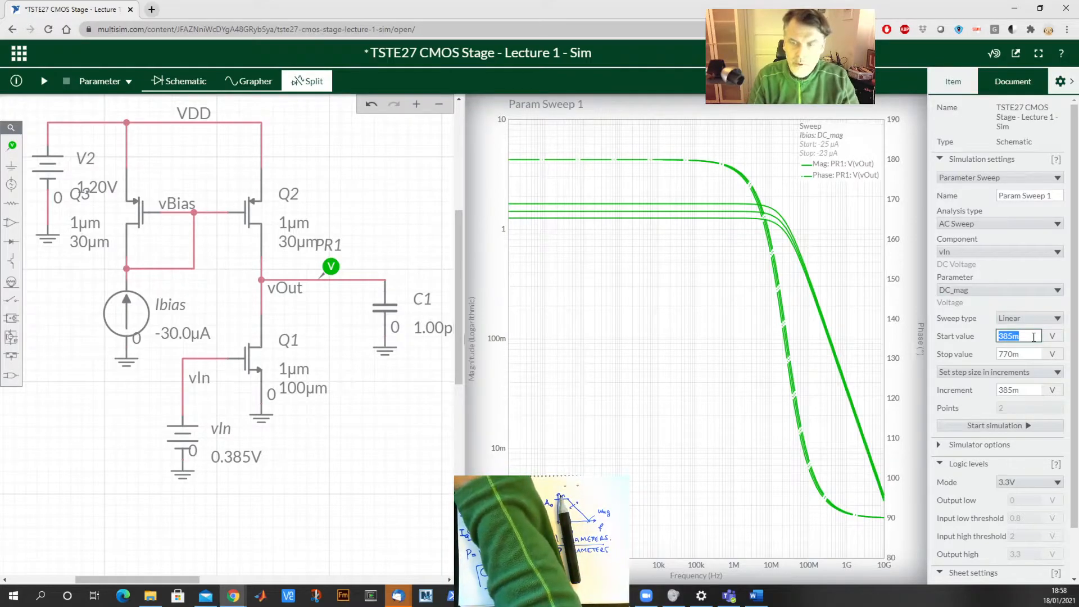
{"action": "type", "text": "00.7m"}
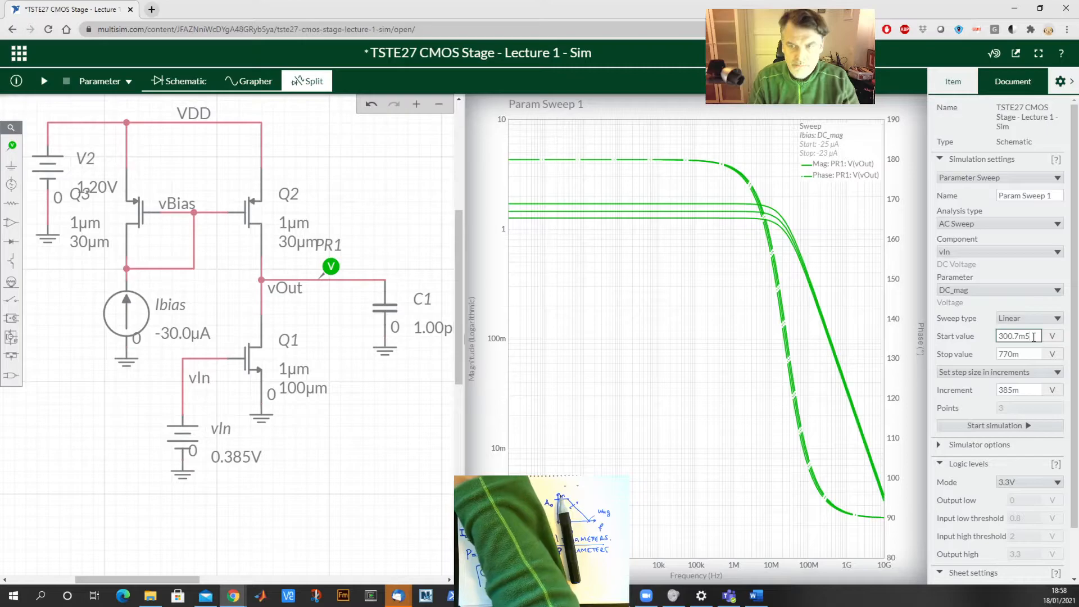
{"action": "key", "text": "BackSpace"}
{"action": "key", "text": "BackSpace"}
{"action": "key", "text": "BackSpace"}
{"action": "key", "text": "BackSpace"}
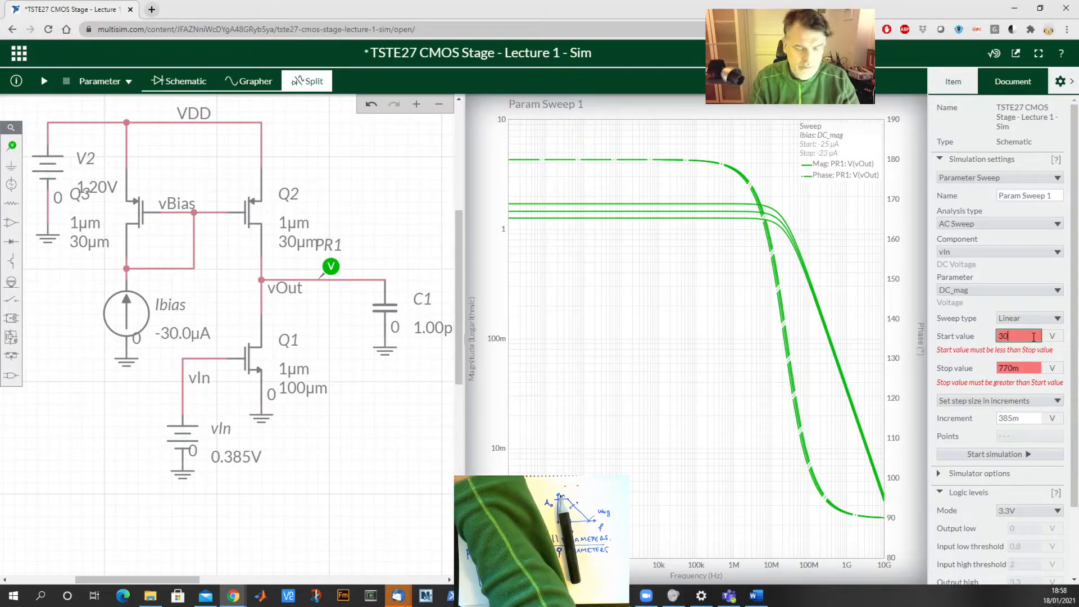
{"action": "key", "text": "BackSpace"}
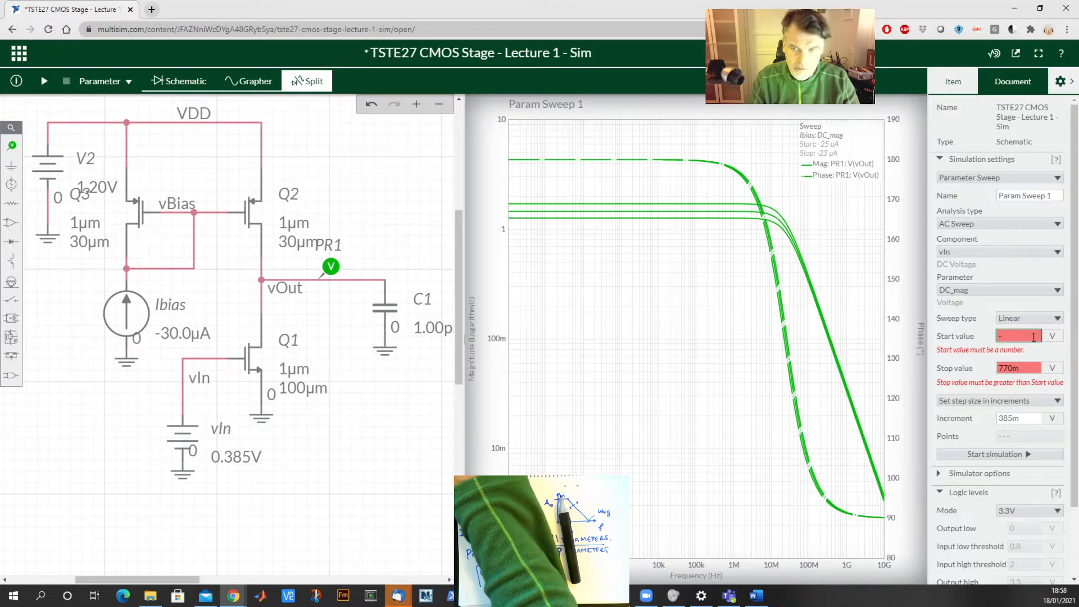
{"action": "type", "text": "3"}
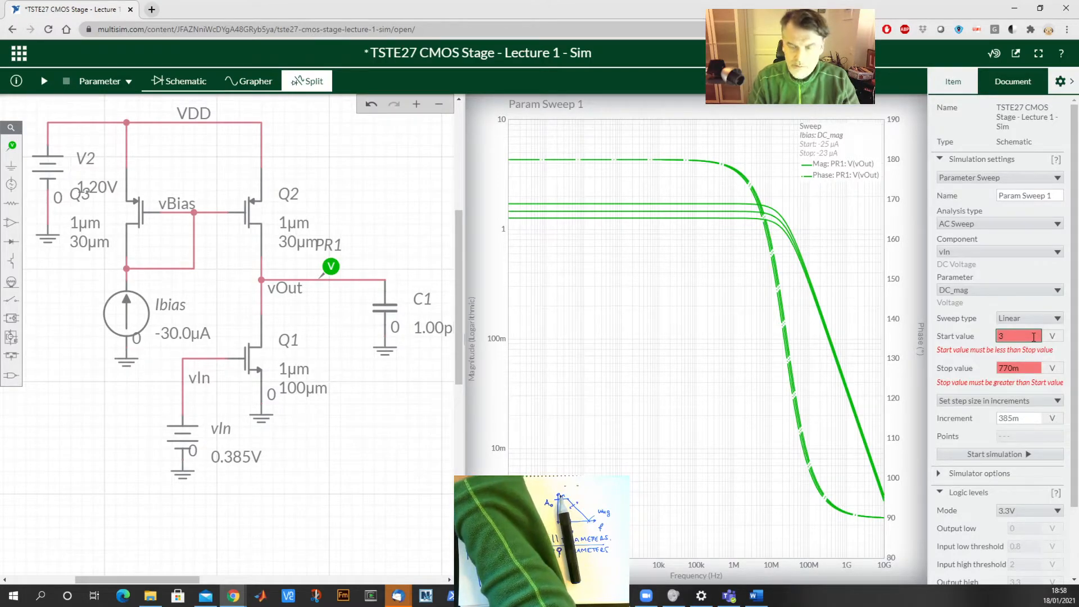
{"action": "type", "text": "75m"}
{"action": "key", "text": "Tab"}
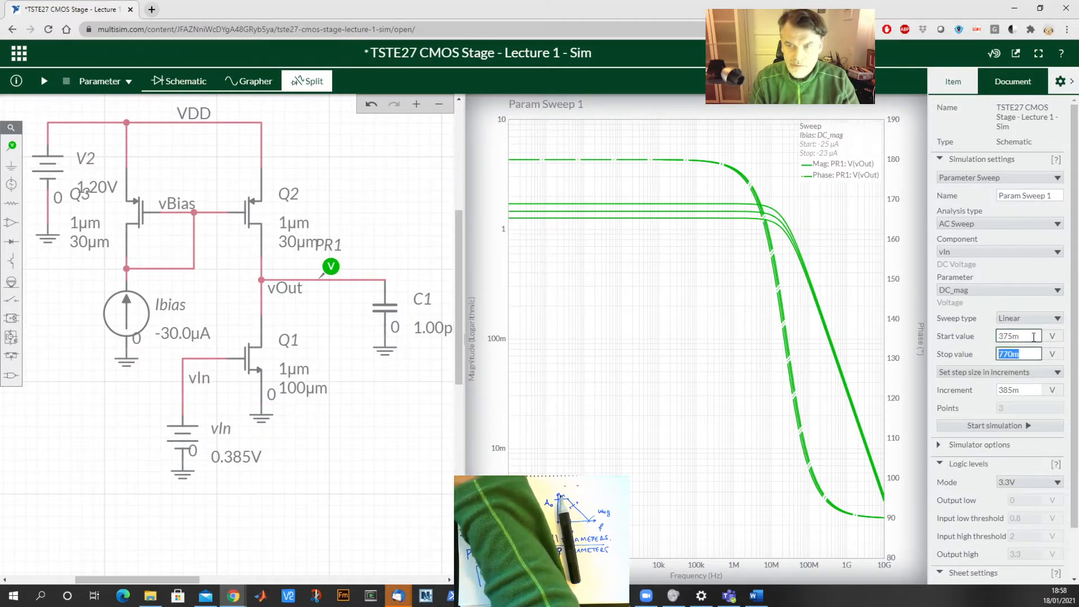
Set the sweep's stop value to 395m V with a 5m V increment and run the simulation.
{"action": "type", "text": "395m"}
{"action": "key", "text": "Tab"}
{"action": "type", "text": "5m"}
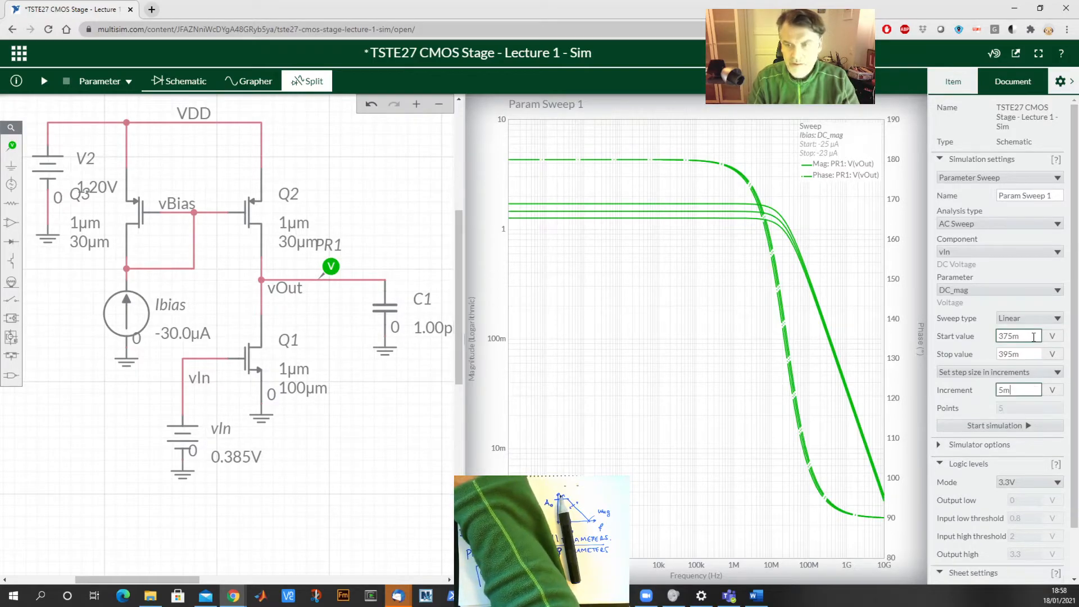
{"action": "left_click", "coordinate": [993, 425]}
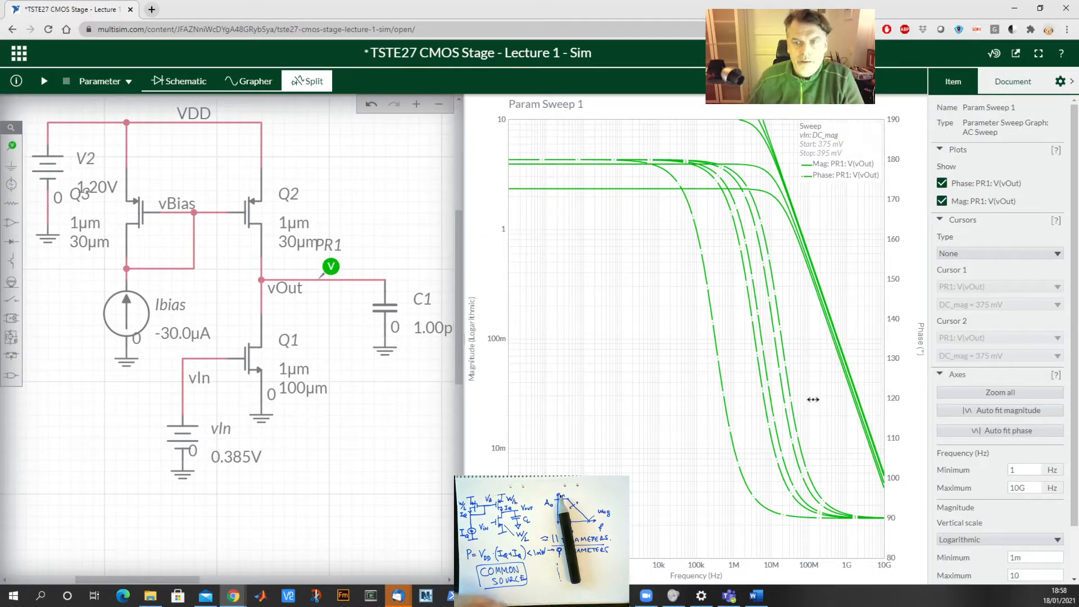
Widen the sweep graph's magnitude axis to span 24.8µ to 24.8.
{"action": "scroll", "coordinate": [494, 205], "scroll_direction": "up", "scroll_amount": 3}
{"action": "scroll", "coordinate": [495, 205], "scroll_direction": "down", "scroll_amount": 5}
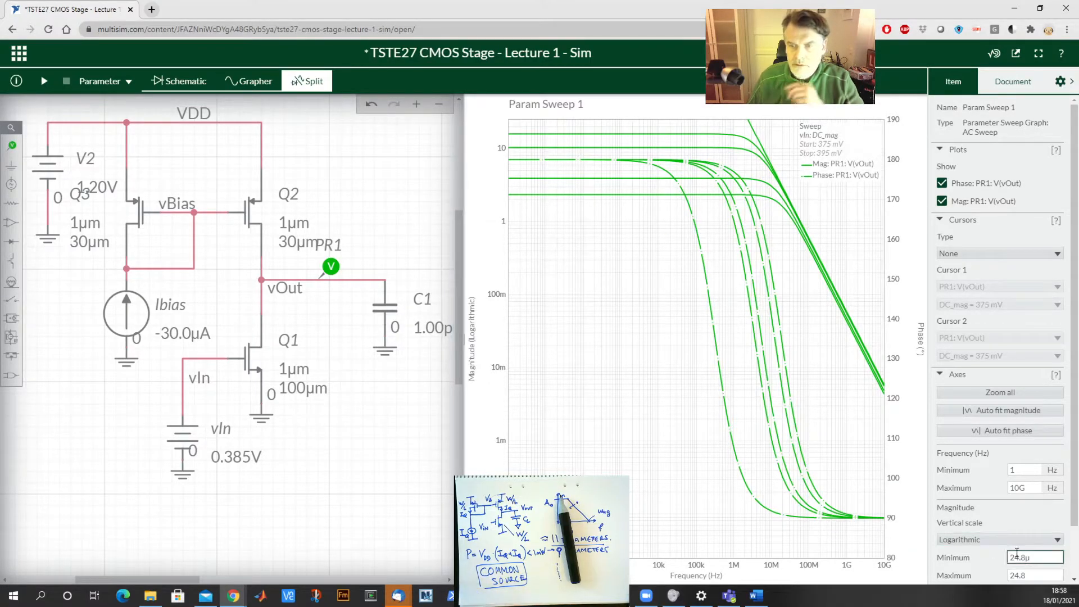
{"action": "left_click", "coordinate": [1043, 575]}
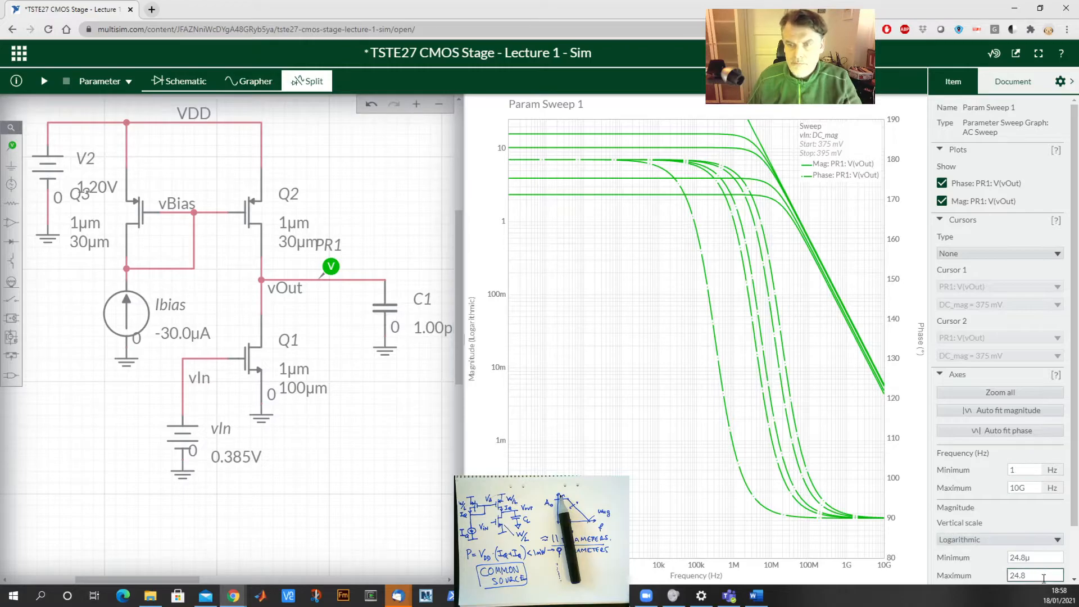
Try a linear vertical scale for the magnitude axis and return it to logarithmic.
{"action": "left_click", "coordinate": [1000, 539]}
{"action": "left_click", "coordinate": [966, 555]}
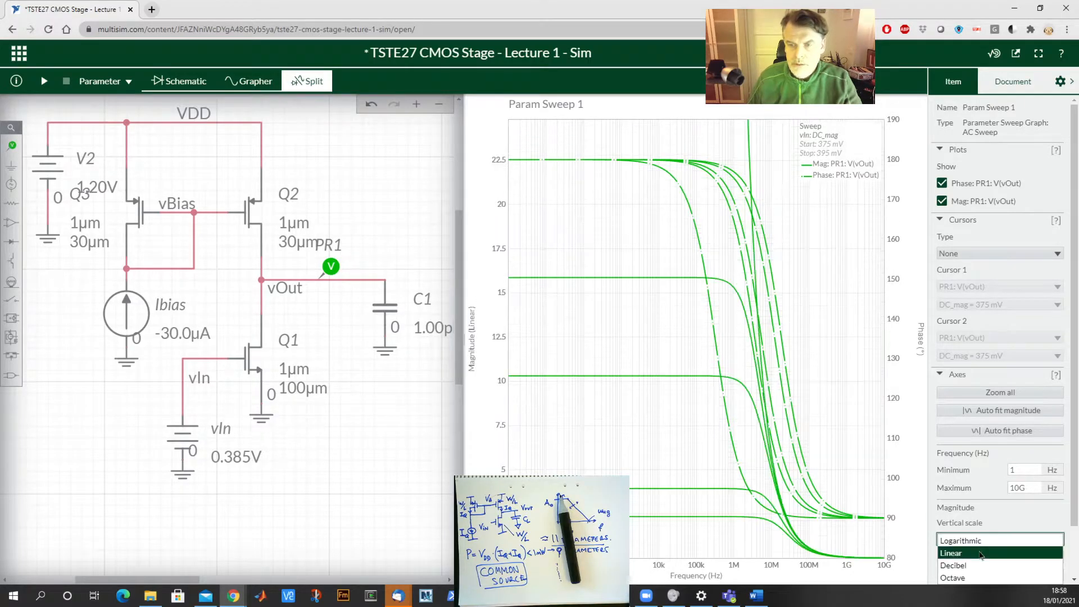
{"action": "left_click", "coordinate": [1000, 540]}
{"action": "left_click", "coordinate": [989, 541]}
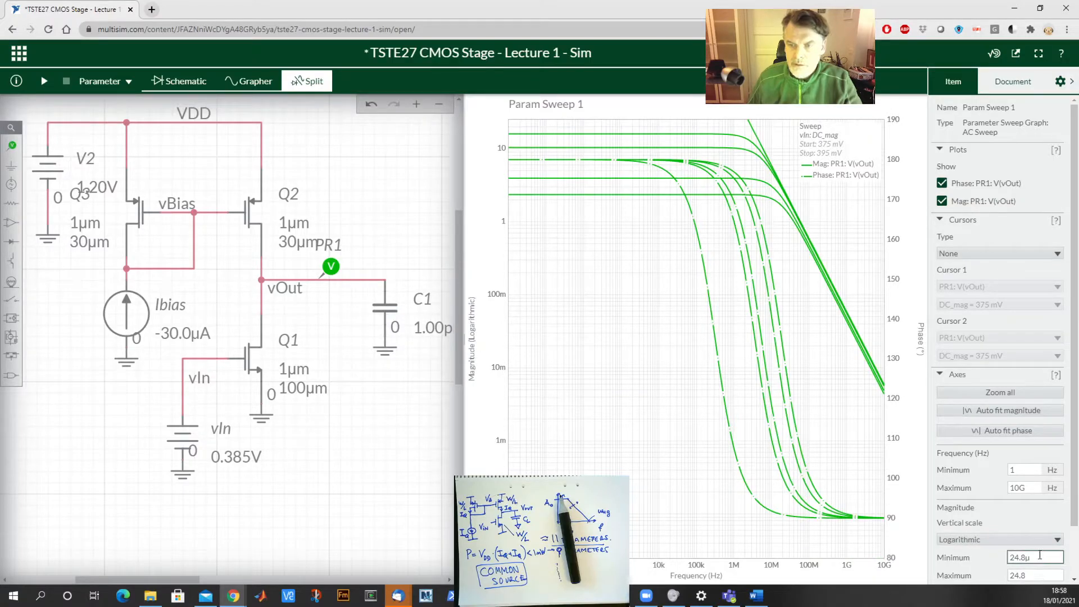
Set the maximum of the graph's magnitude axis to 200.
{"action": "double_click", "coordinate": [1042, 571]}
{"action": "type", "text": "200"}
{"action": "left_click", "coordinate": [1044, 557]}
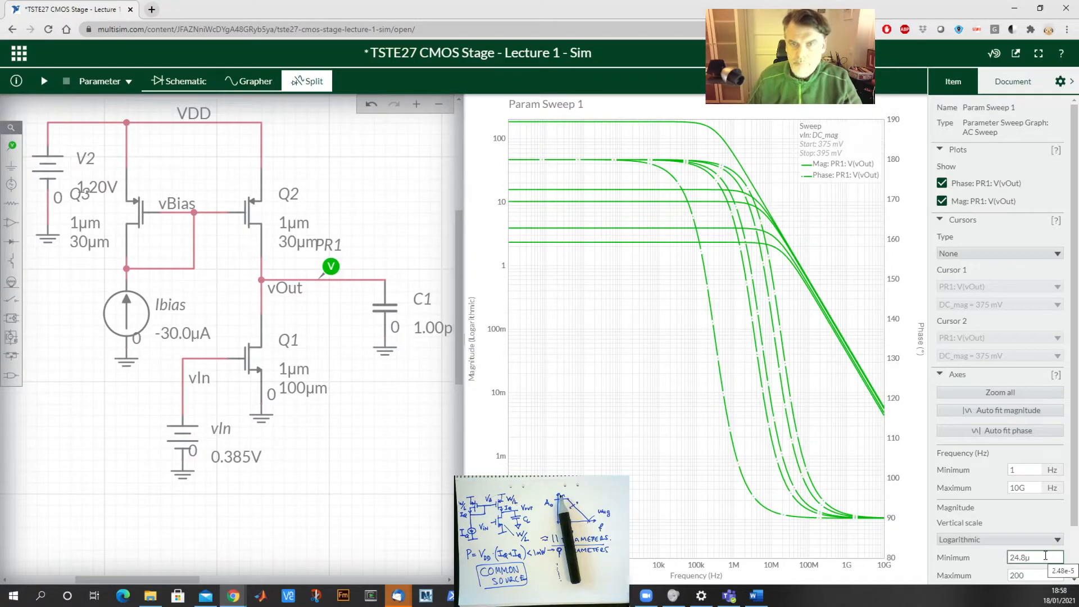
Read the low-frequency gain of the magnitude curves for the different vIn voltages.
{"action": "mouse_move", "coordinate": [616, 128]}
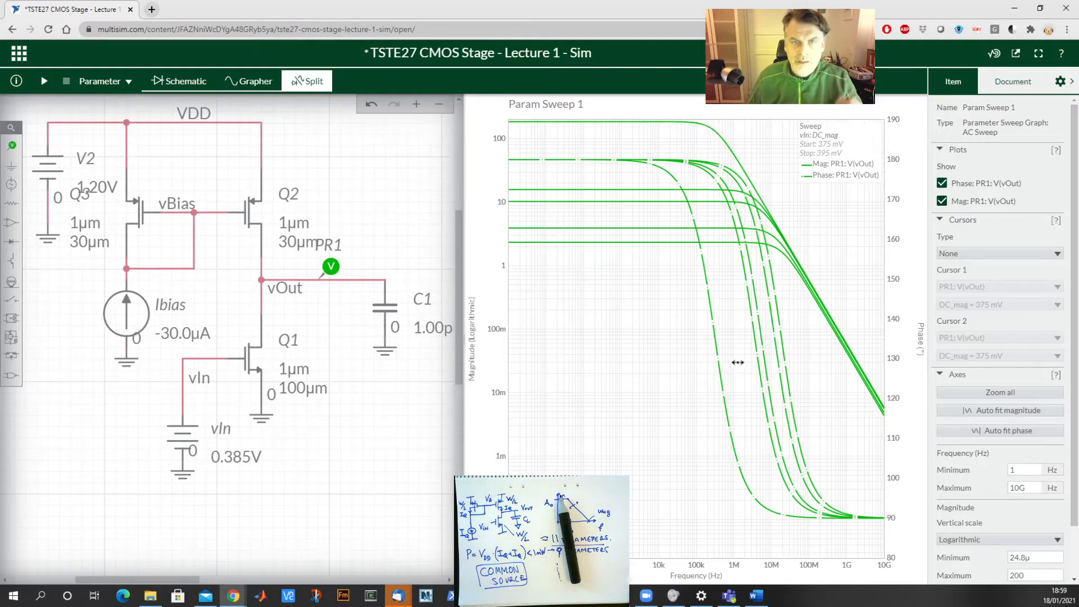
{"action": "mouse_move", "coordinate": [573, 123]}
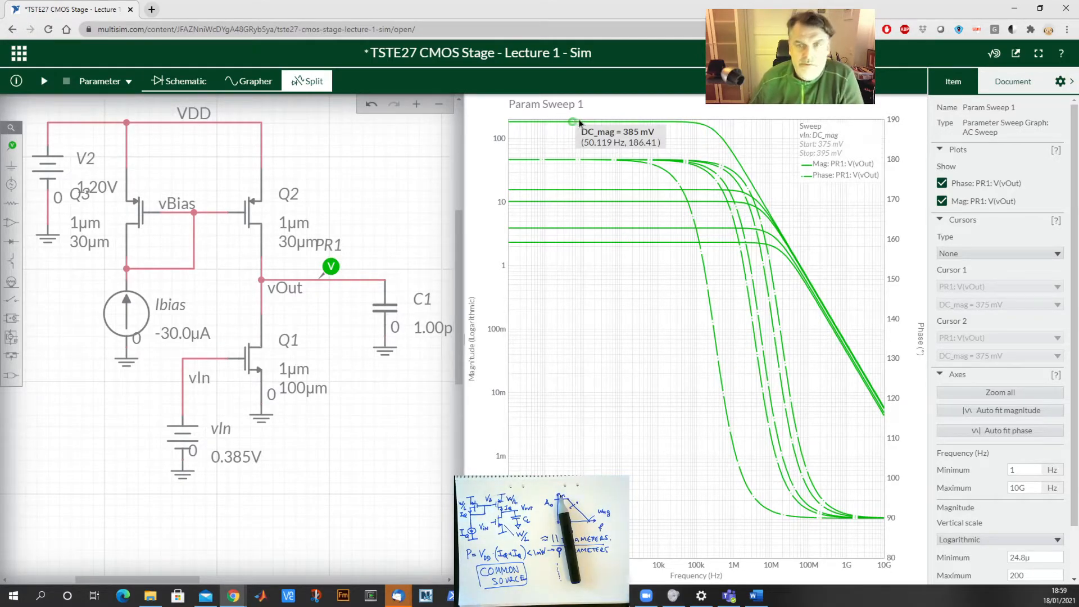
{"action": "mouse_move", "coordinate": [604, 194]}
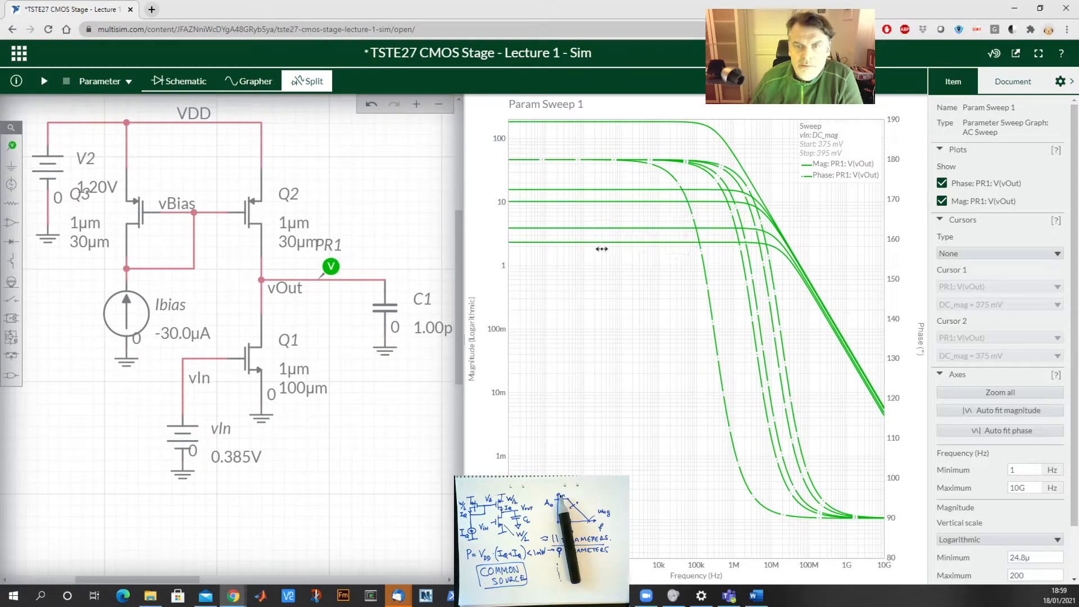
{"action": "mouse_move", "coordinate": [604, 245]}
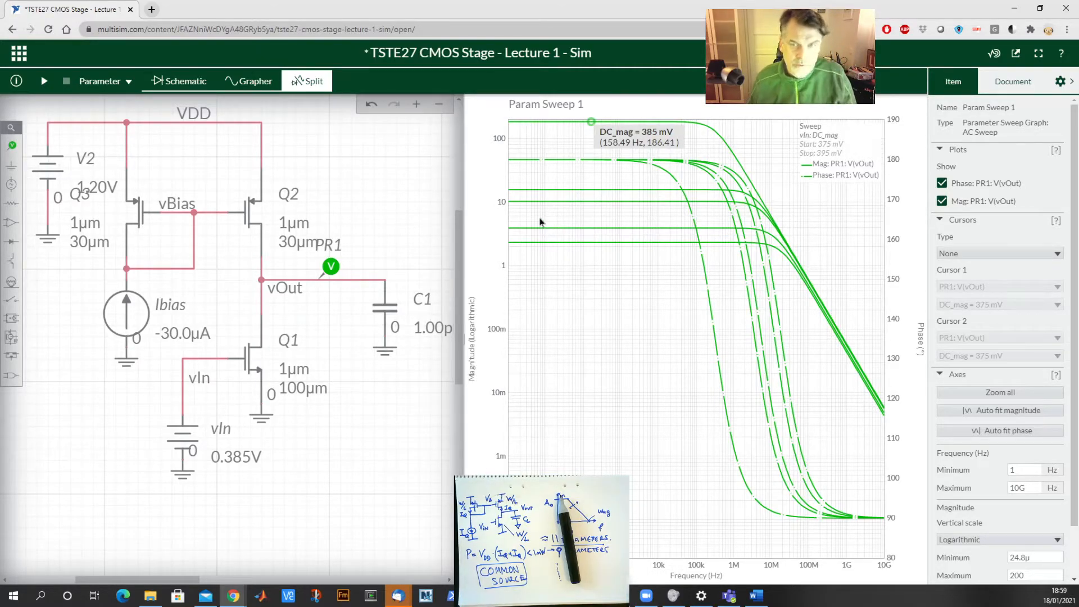
Switch the analysis to DC Sweep and run the simulation.
{"action": "left_click", "coordinate": [126, 89]}
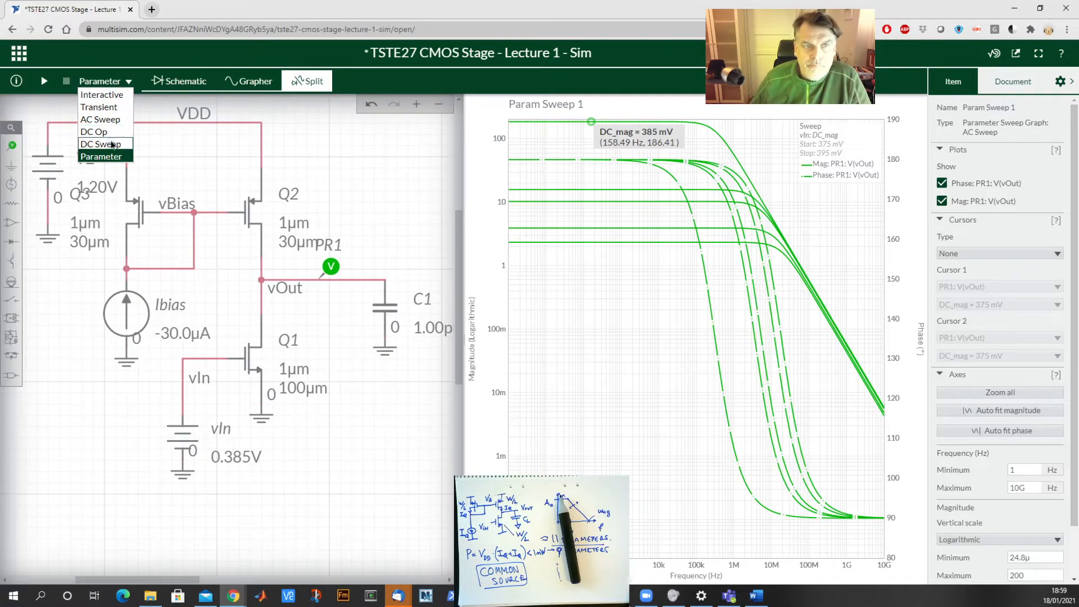
{"action": "left_click", "coordinate": [108, 140]}
{"action": "left_click", "coordinate": [43, 81]}
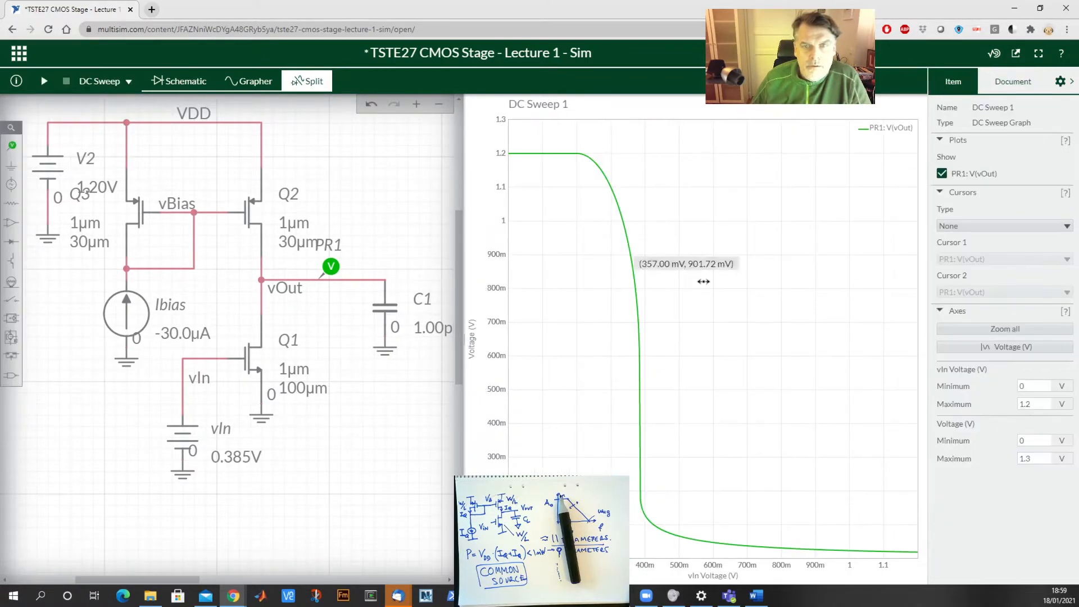
{"action": "left_click_drag", "start_coordinate": [539, 483], "coordinate": [398, 462]}
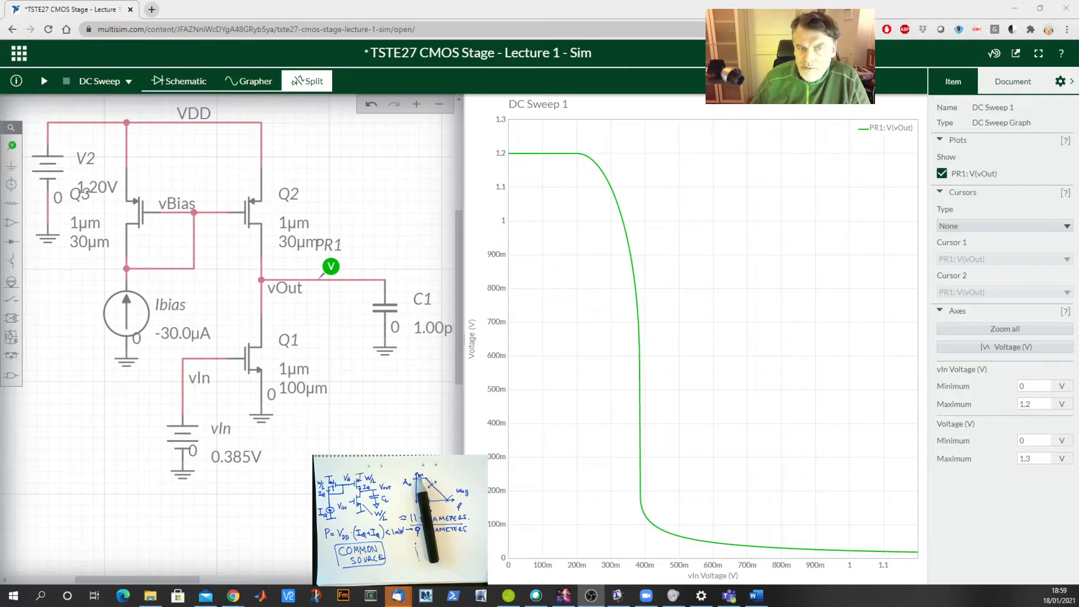
Inspect transistor Q1, the vIn source, the VDD net and the Ibias source in the schematic.
{"action": "left_click", "coordinate": [253, 358]}
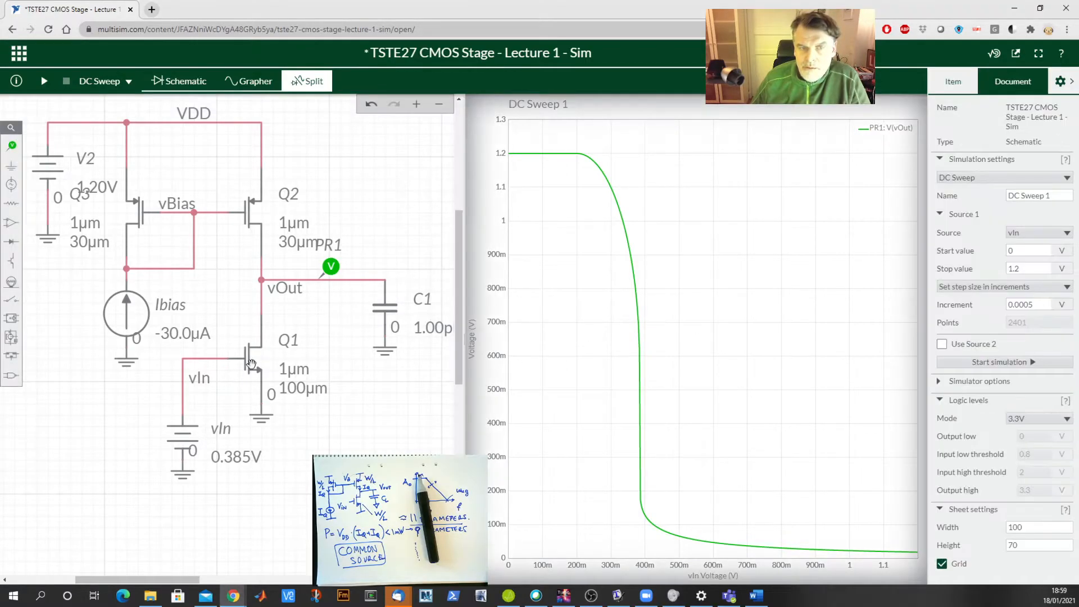
{"action": "left_click", "coordinate": [179, 435]}
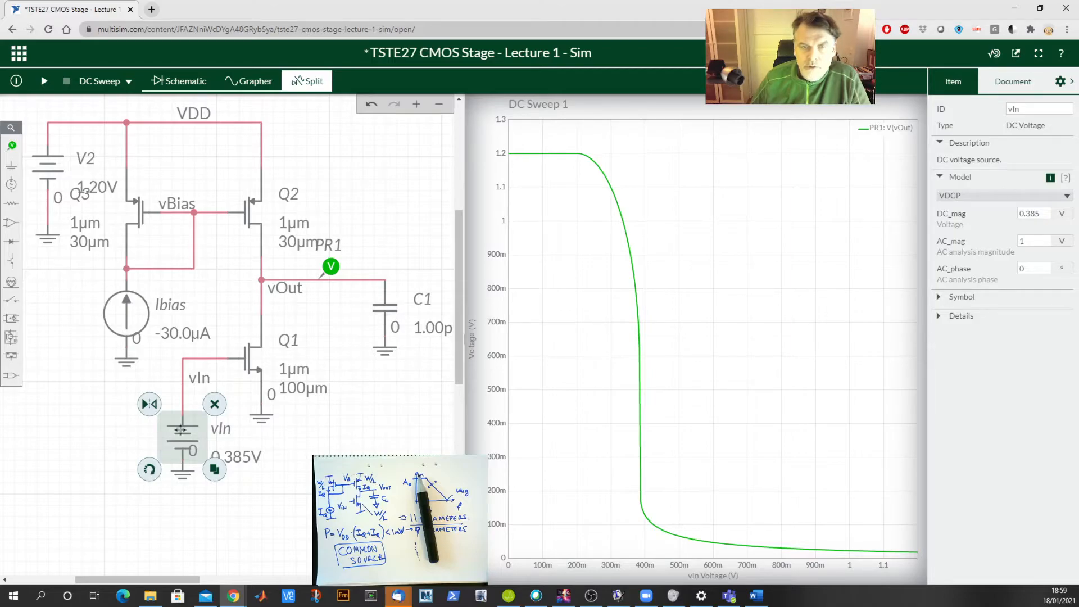
{"action": "left_click", "coordinate": [166, 127]}
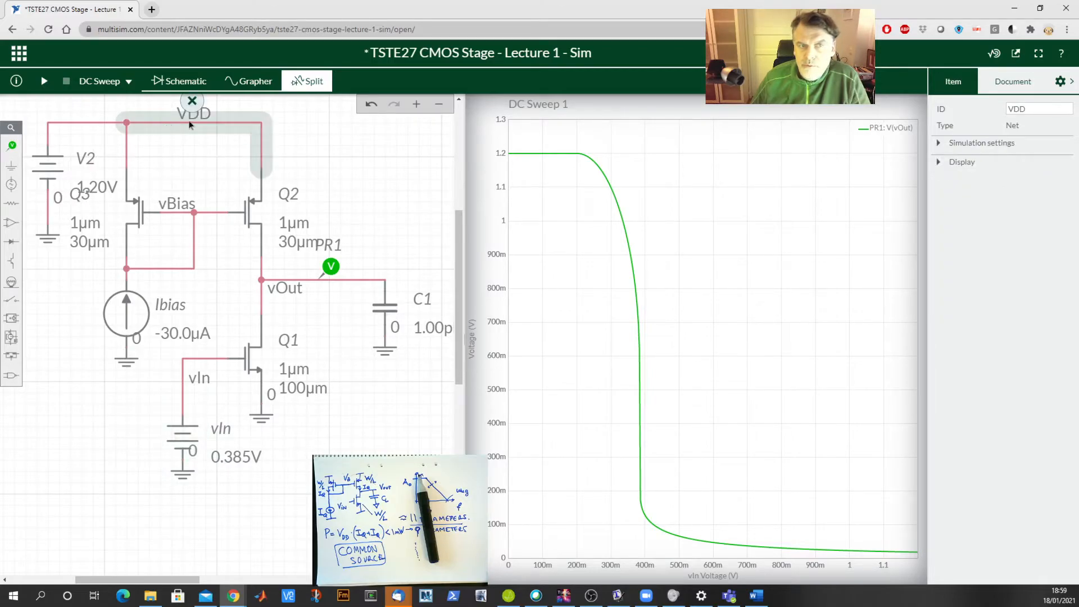
{"action": "left_click", "coordinate": [176, 341]}
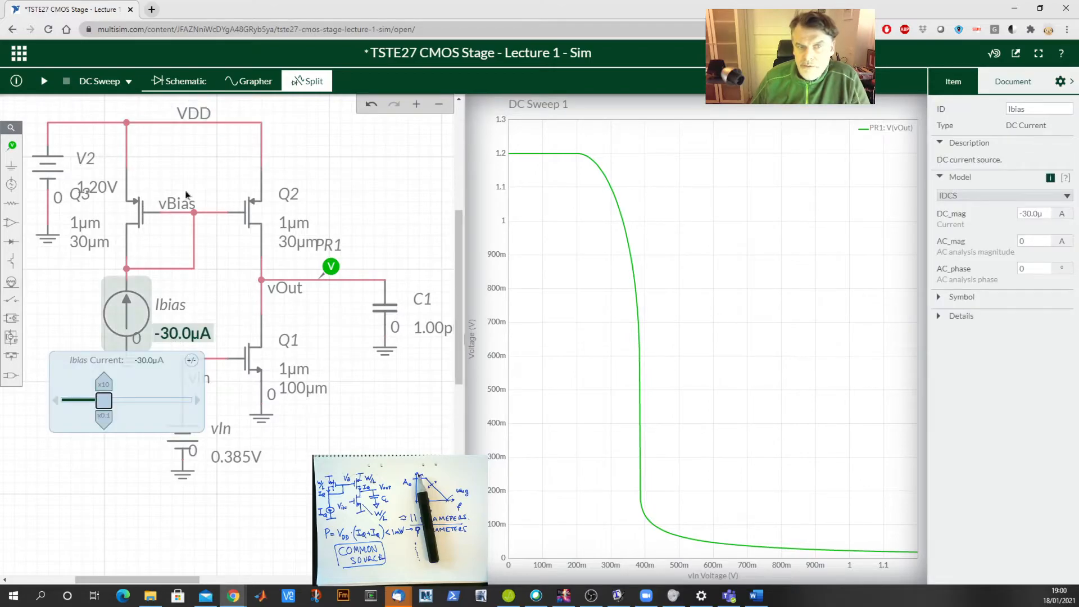
{"action": "left_click", "coordinate": [200, 442]}
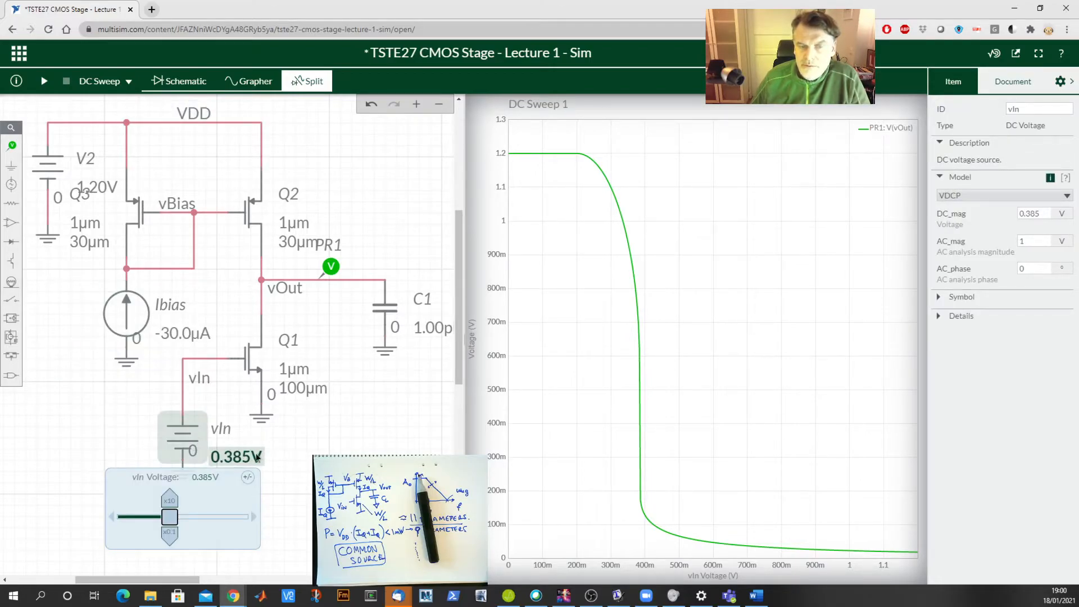
Read vOut on the DC sweep curve in the flat upper region and along the steep transition.
{"action": "left_click", "coordinate": [524, 162]}
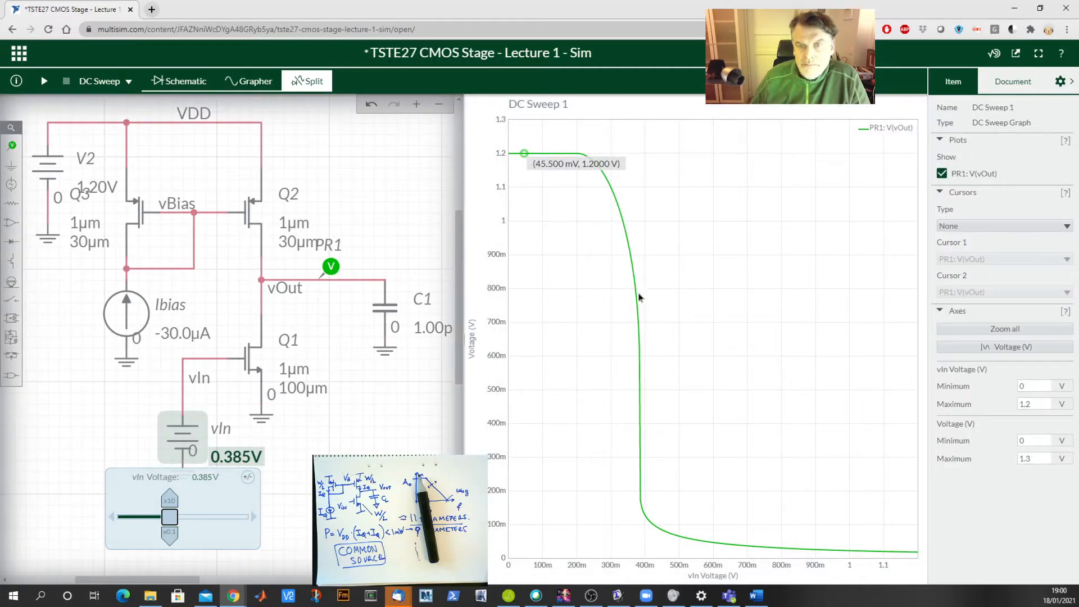
{"action": "mouse_move", "coordinate": [640, 373]}
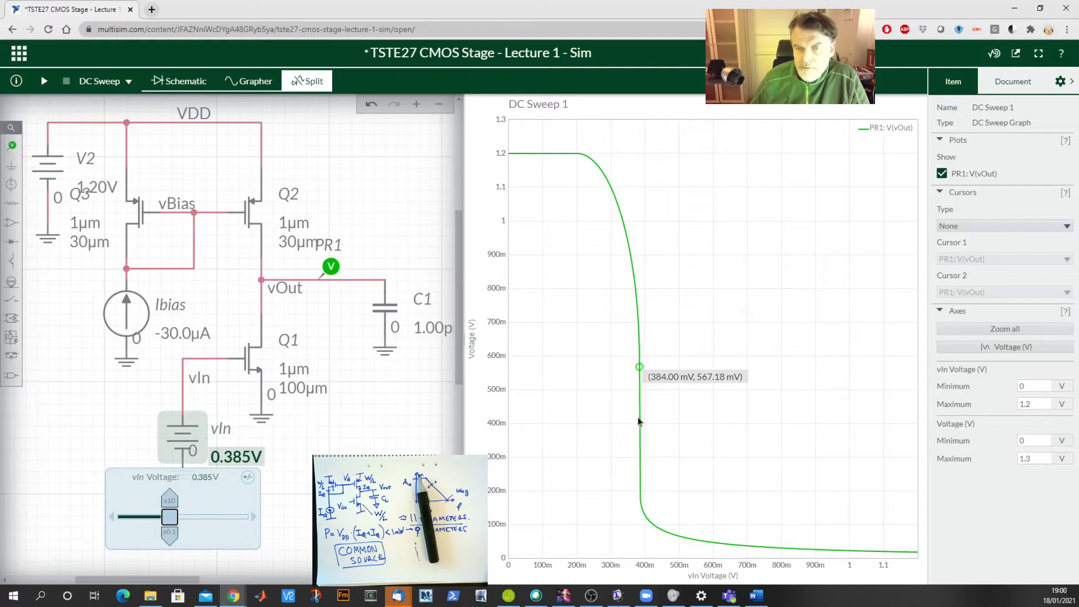
{"action": "left_click", "coordinate": [635, 480]}
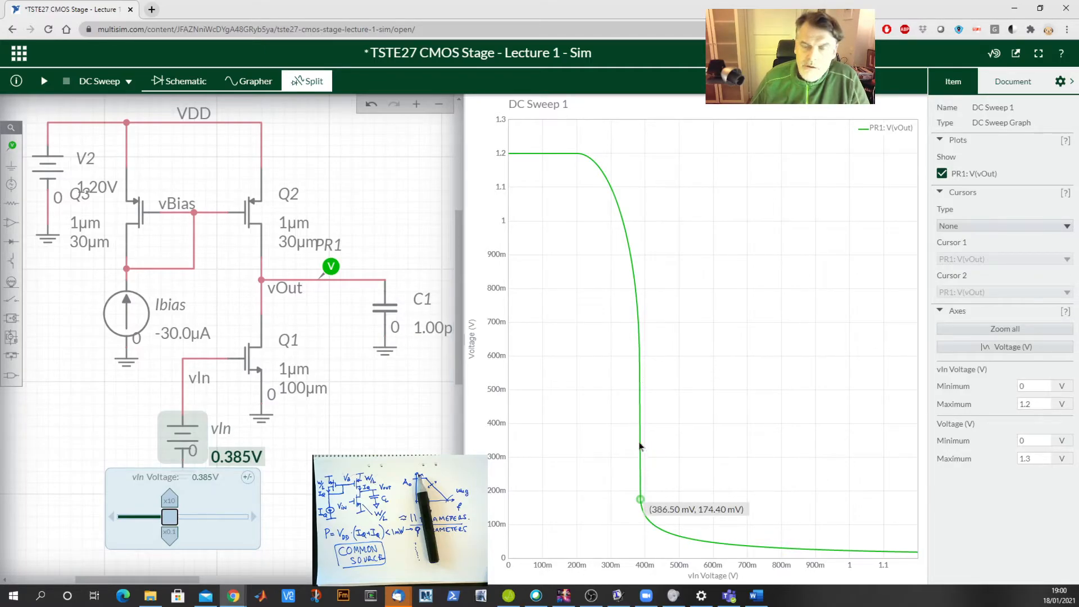
{"action": "left_click", "coordinate": [641, 375]}
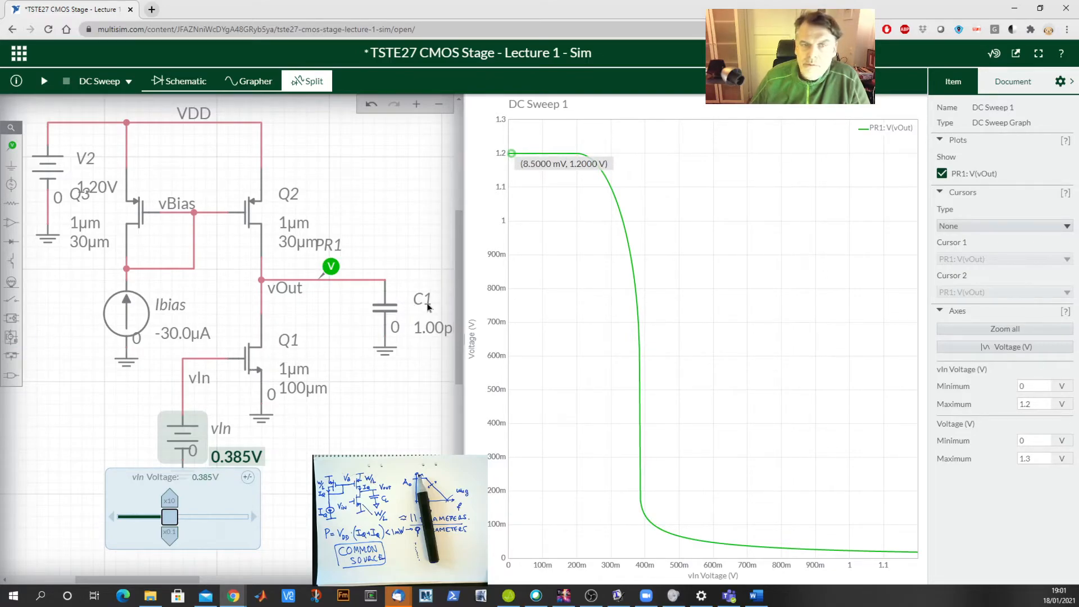
Read the input voltage where vOut starts to fall and compare it with Q1's threshold voltage VTO.
{"action": "left_click", "coordinate": [372, 285]}
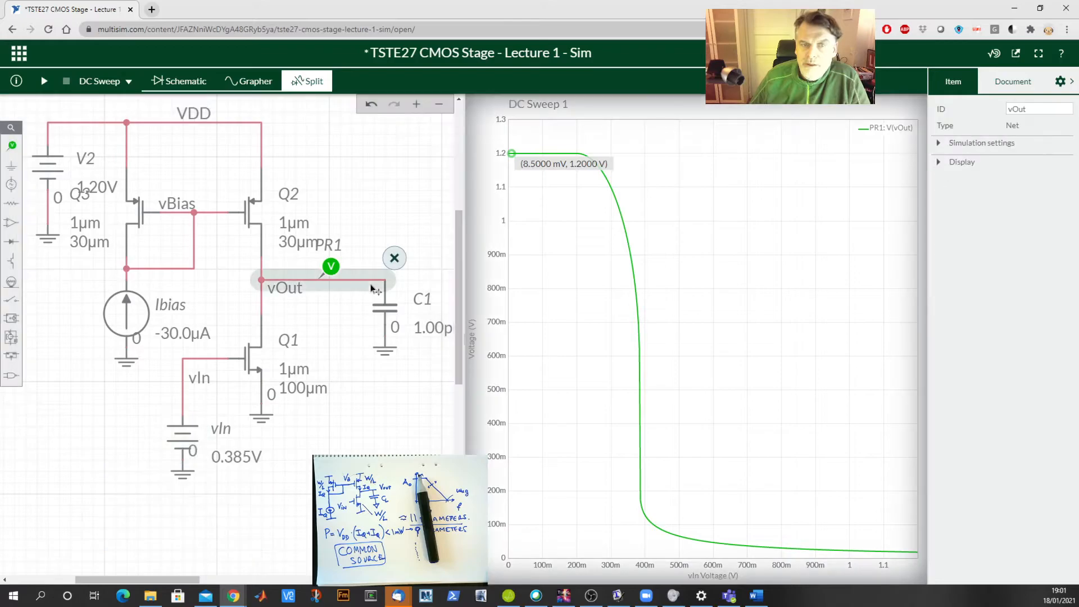
{"action": "left_click", "coordinate": [373, 375]}
{"action": "left_click", "coordinate": [575, 154]}
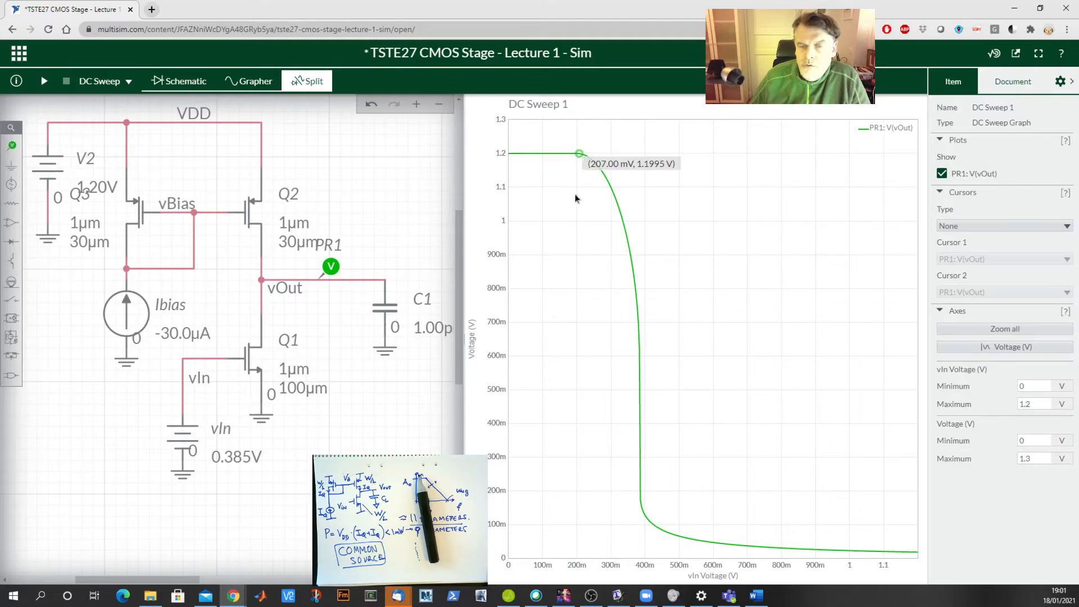
{"action": "left_click", "coordinate": [252, 366]}
{"action": "left_click_drag", "start_coordinate": [1037, 278], "coordinate": [1018, 278]}
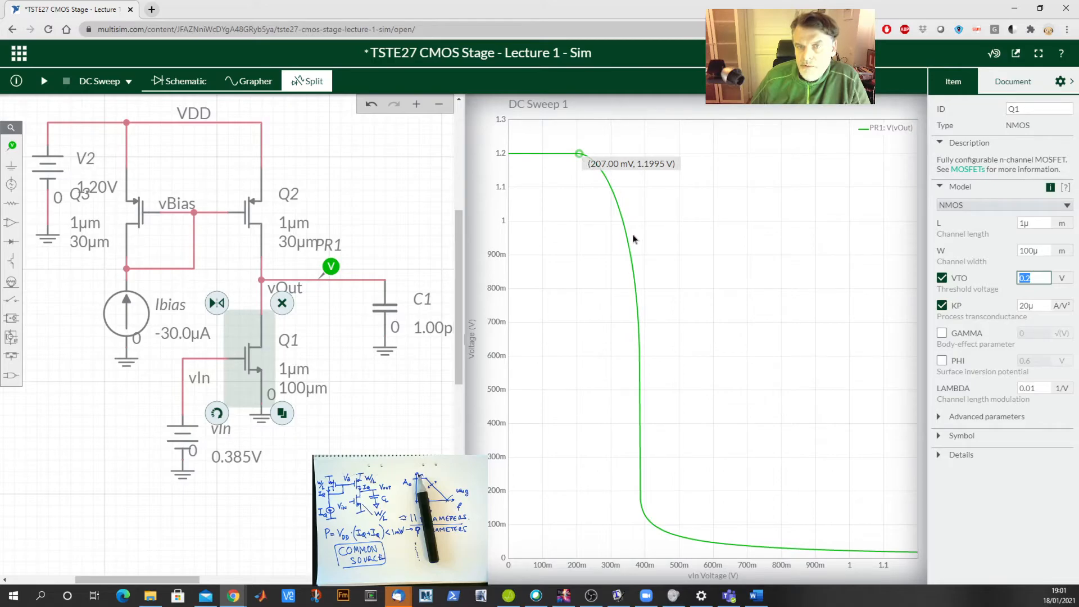
Inspect the output probe PR1 and the model parameters of the PMOS transistors Q3 and Q2.
{"action": "left_click", "coordinate": [335, 278]}
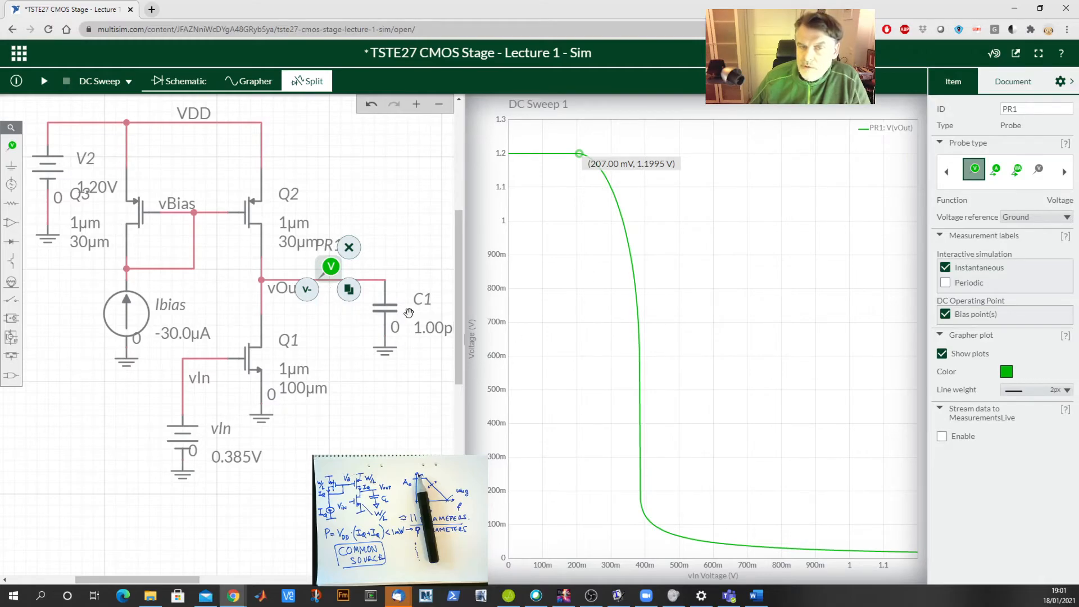
{"action": "left_click", "coordinate": [146, 222]}
{"action": "left_click", "coordinate": [241, 217]}
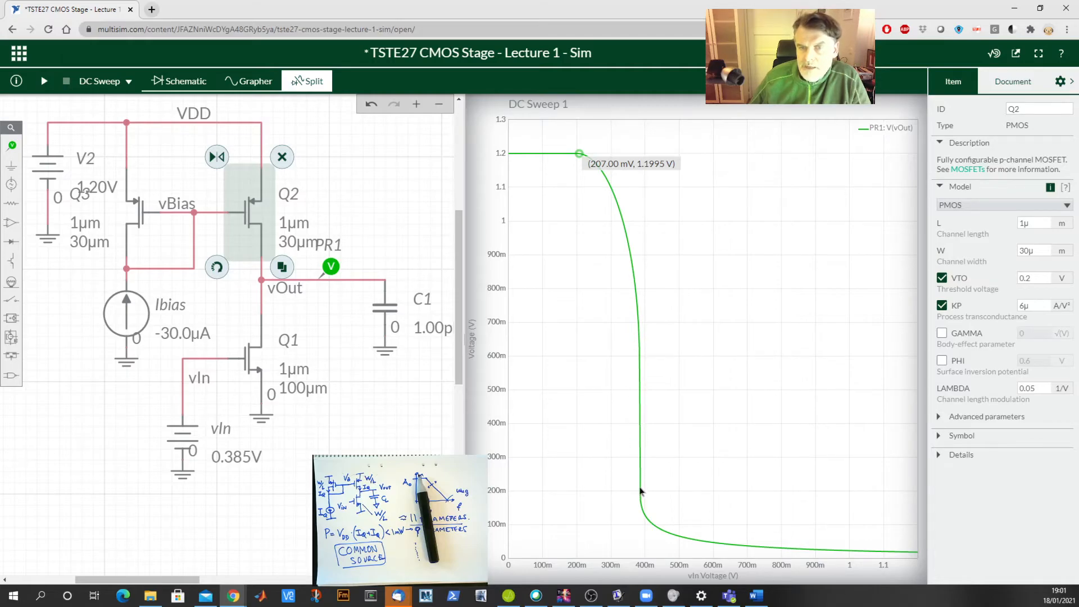
Read the lower knee of the DC sweep curve and check Q1's parameters and the vIn voltage.
{"action": "left_click", "coordinate": [643, 514]}
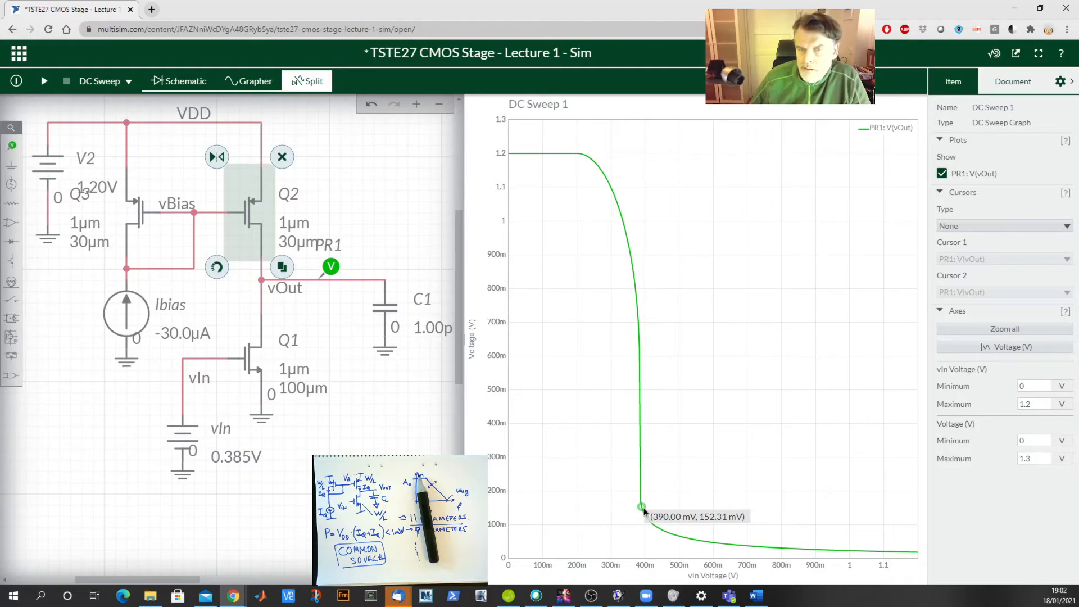
{"action": "left_click", "coordinate": [254, 357]}
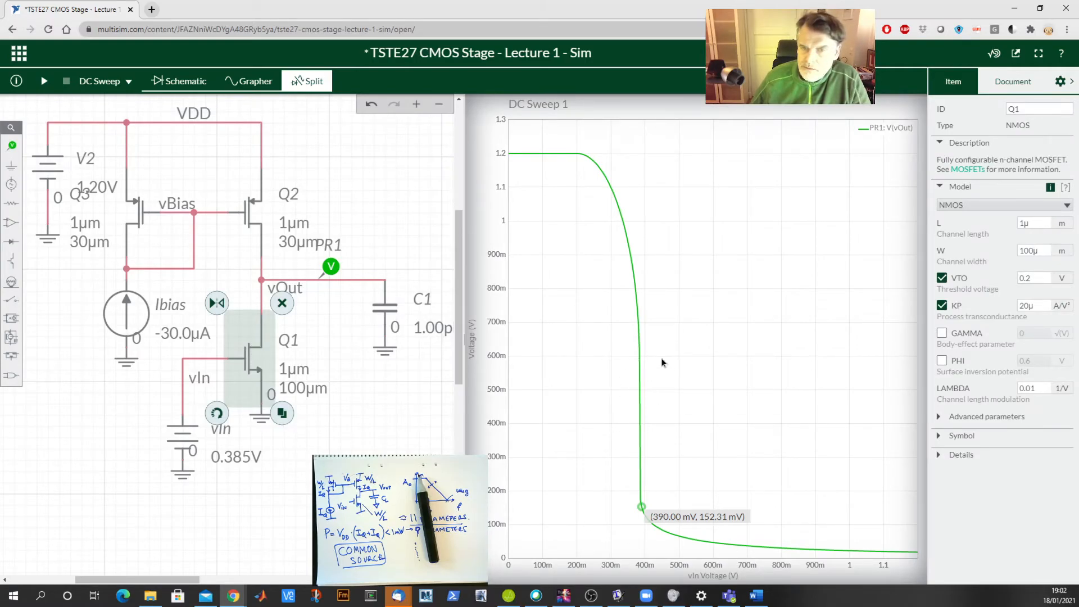
{"action": "left_click", "coordinate": [632, 385]}
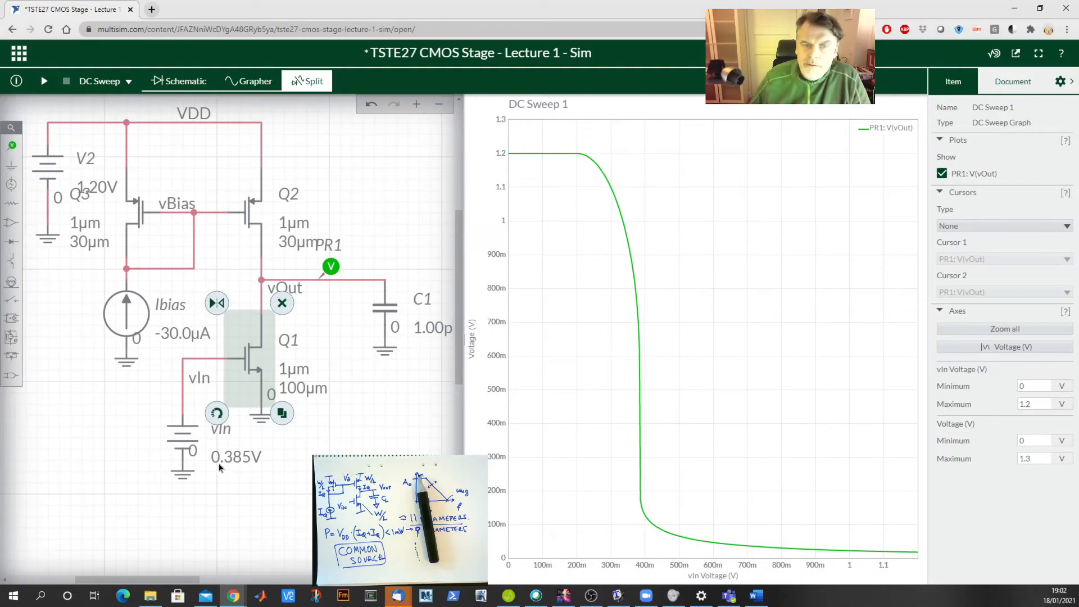
{"action": "left_click", "coordinate": [236, 459]}
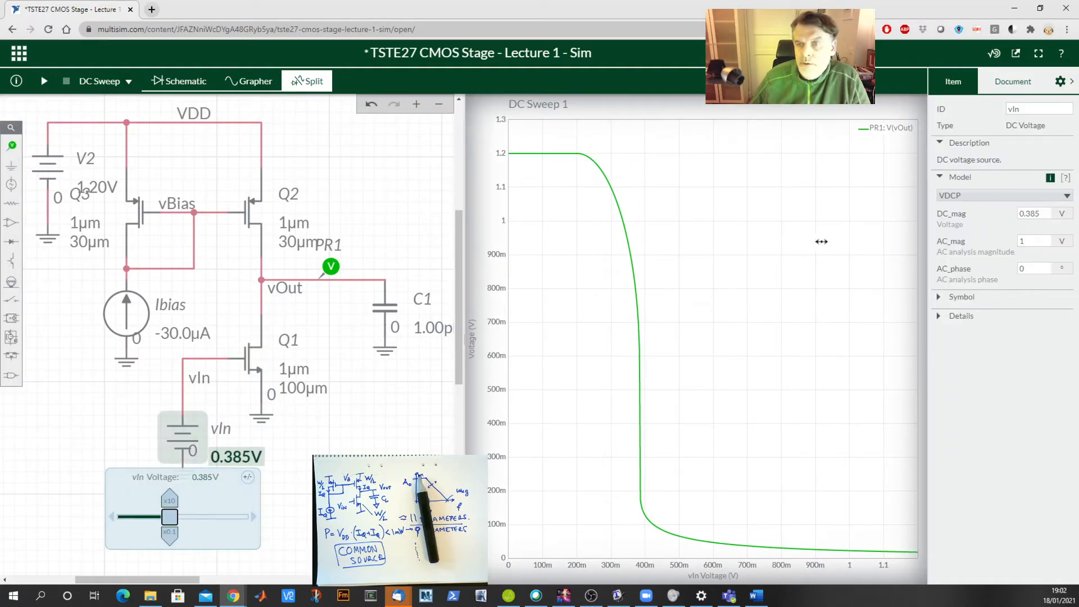
Switch the analysis to Parameter and display the parameter sweep's simulation settings.
{"action": "left_click", "coordinate": [129, 82]}
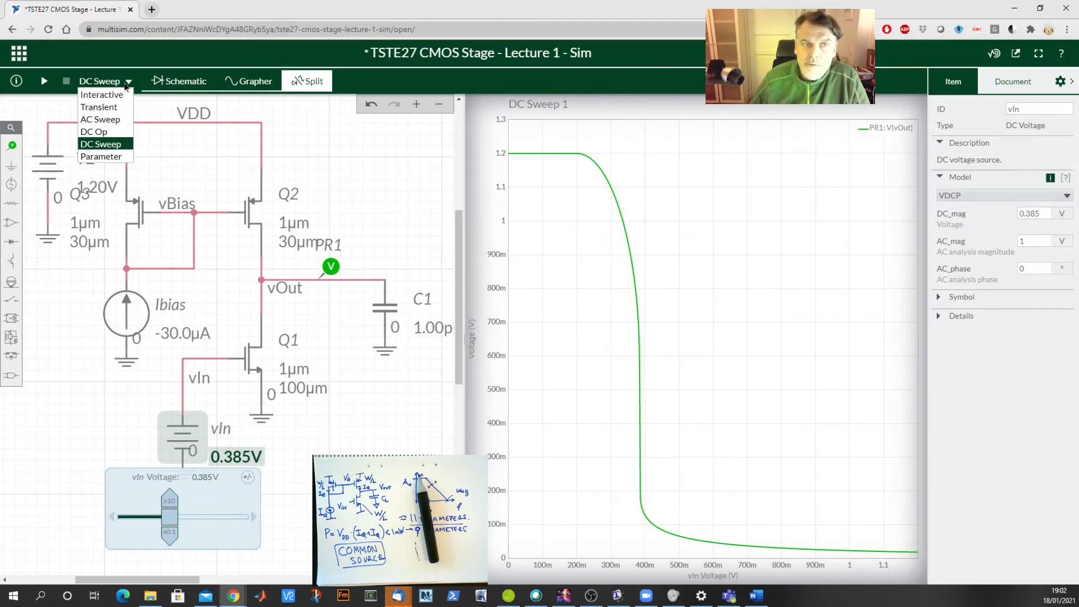
{"action": "left_click", "coordinate": [101, 156]}
{"action": "left_click", "coordinate": [296, 388]}
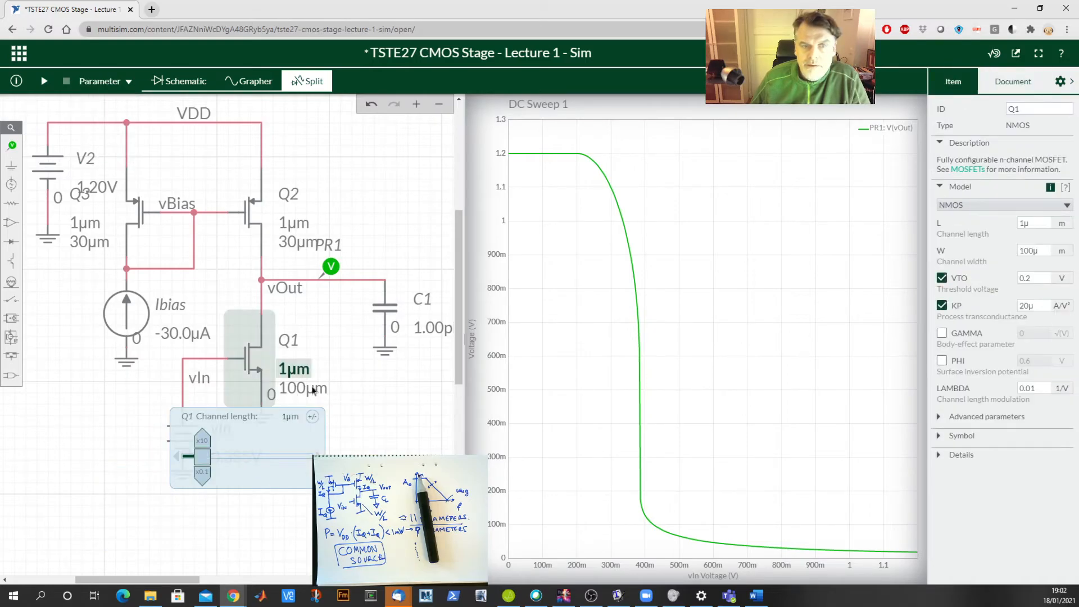
{"action": "left_click", "coordinate": [343, 240]}
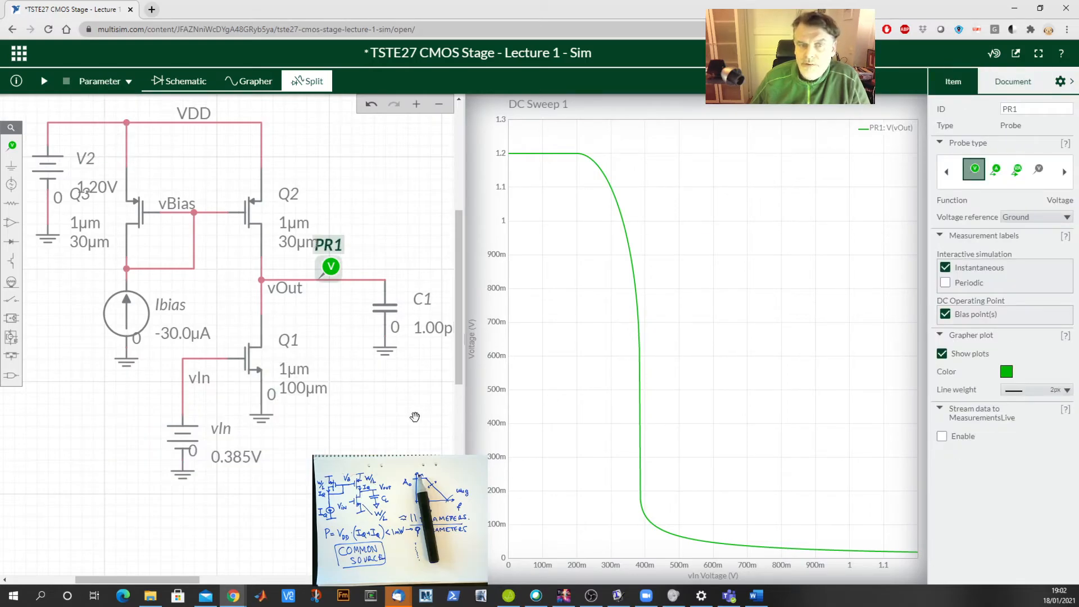
{"action": "left_click", "coordinate": [90, 83]}
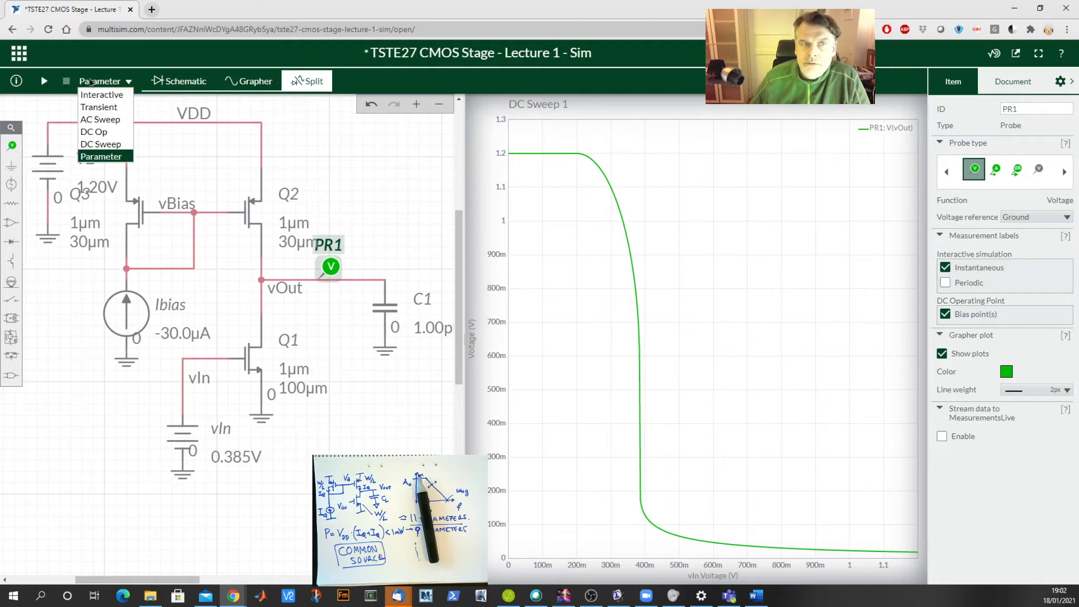
{"action": "left_click", "coordinate": [110, 159]}
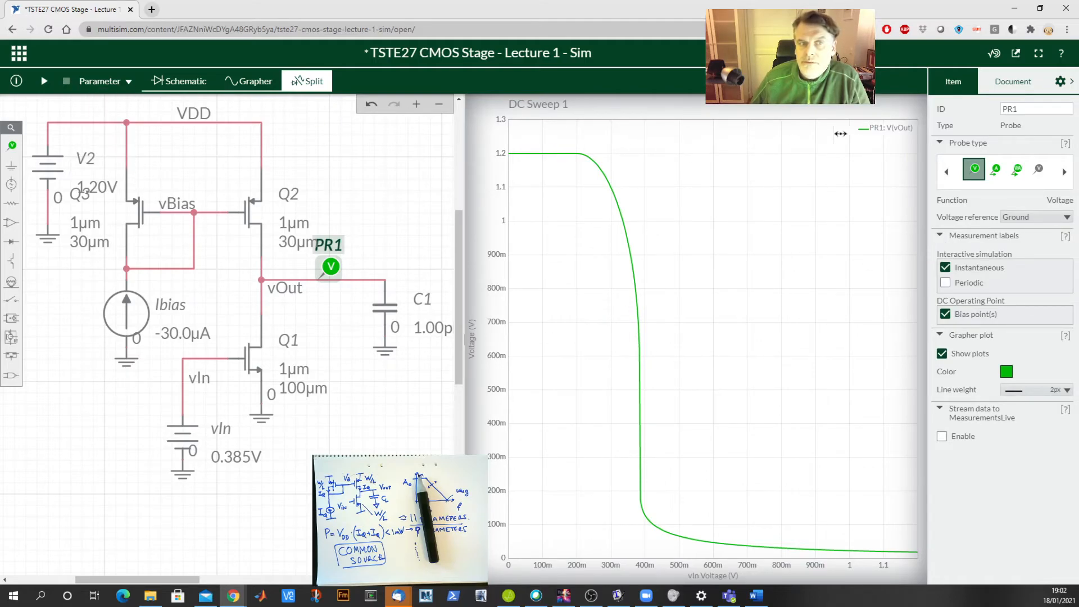
{"action": "left_click", "coordinate": [1003, 90]}
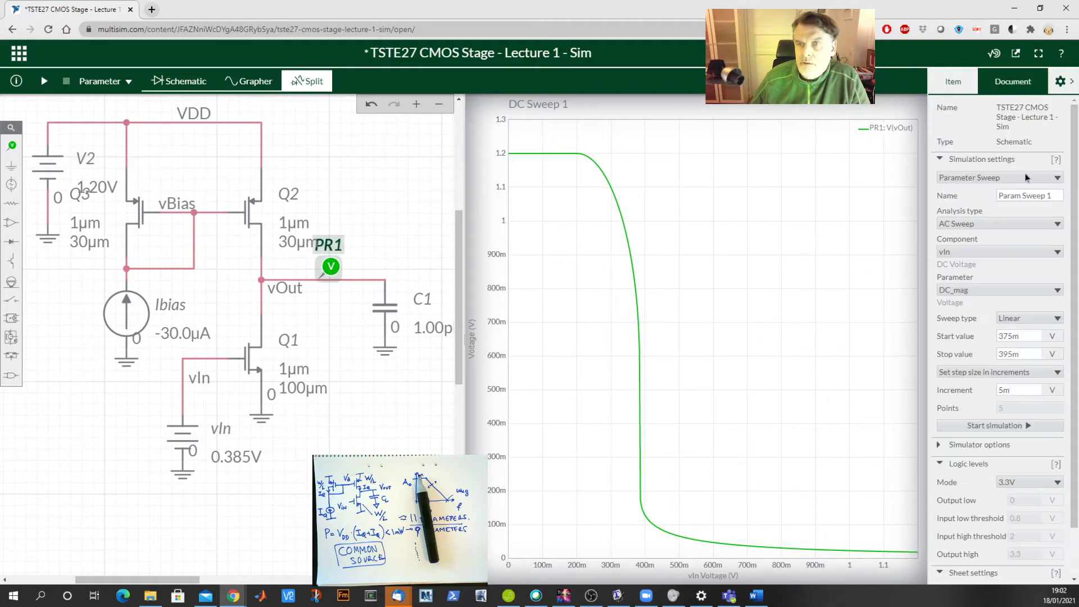
Choose component Q1 and its channel width W as the swept parameter.
{"action": "left_click", "coordinate": [1002, 254]}
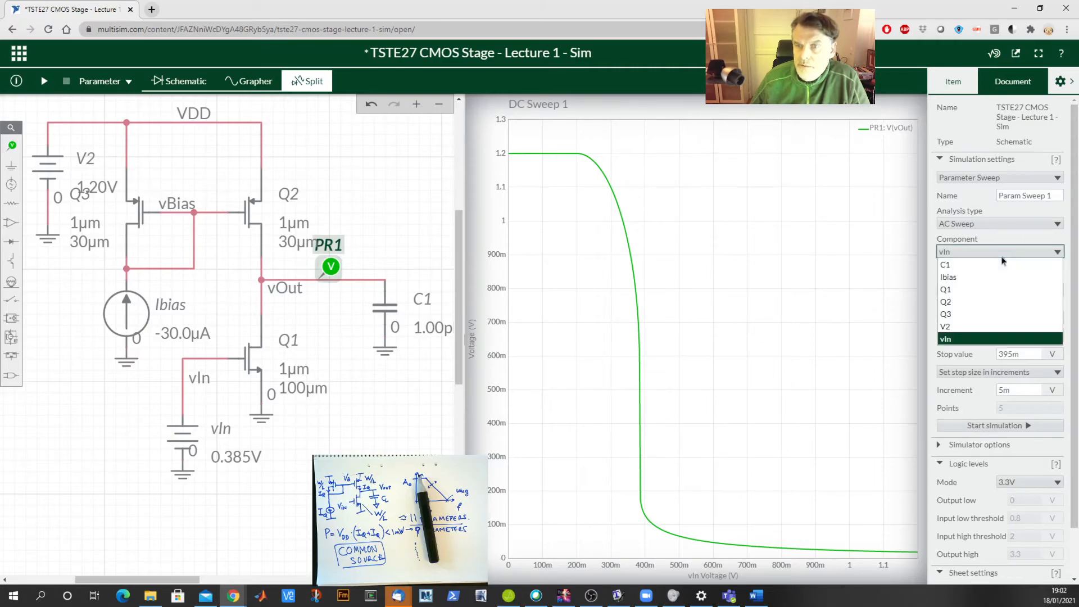
{"action": "left_click", "coordinate": [979, 289]}
{"action": "left_click", "coordinate": [969, 295]}
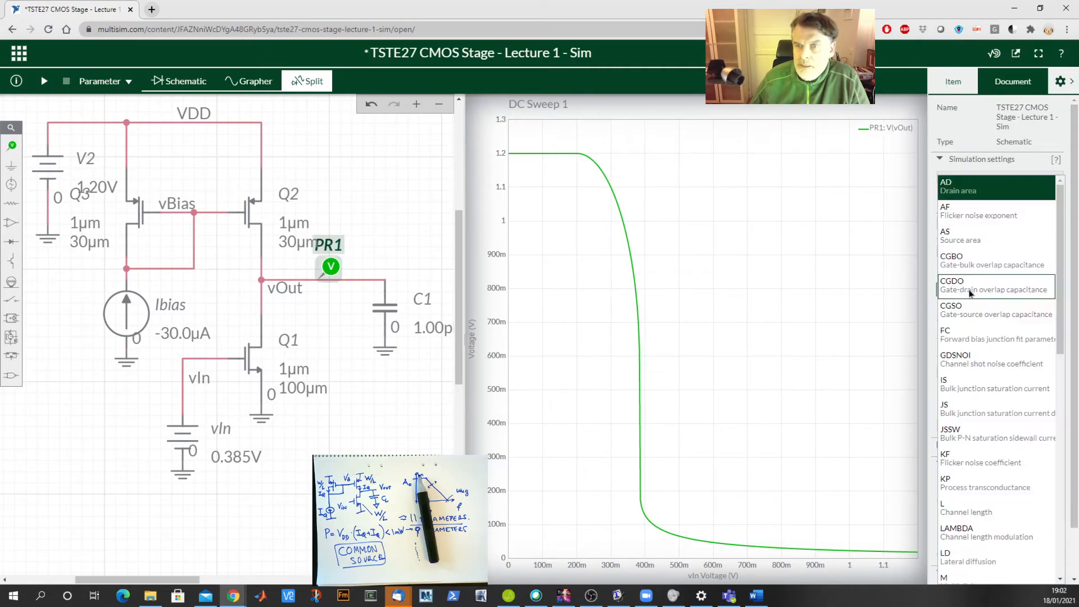
{"action": "scroll", "coordinate": [1023, 541], "scroll_direction": "down", "scroll_amount": 8}
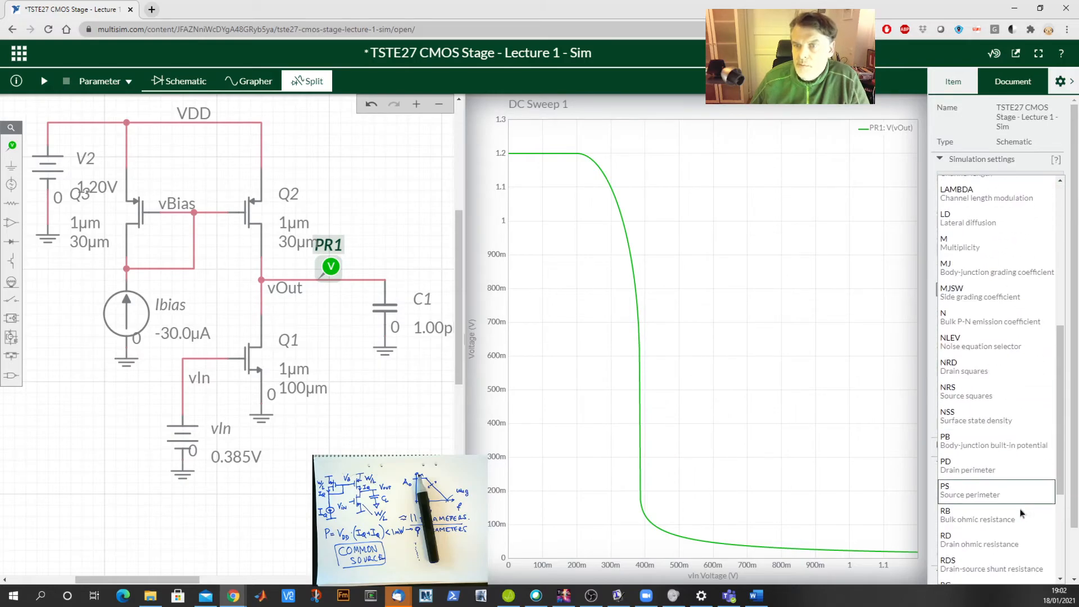
{"action": "left_click", "coordinate": [1023, 545]}
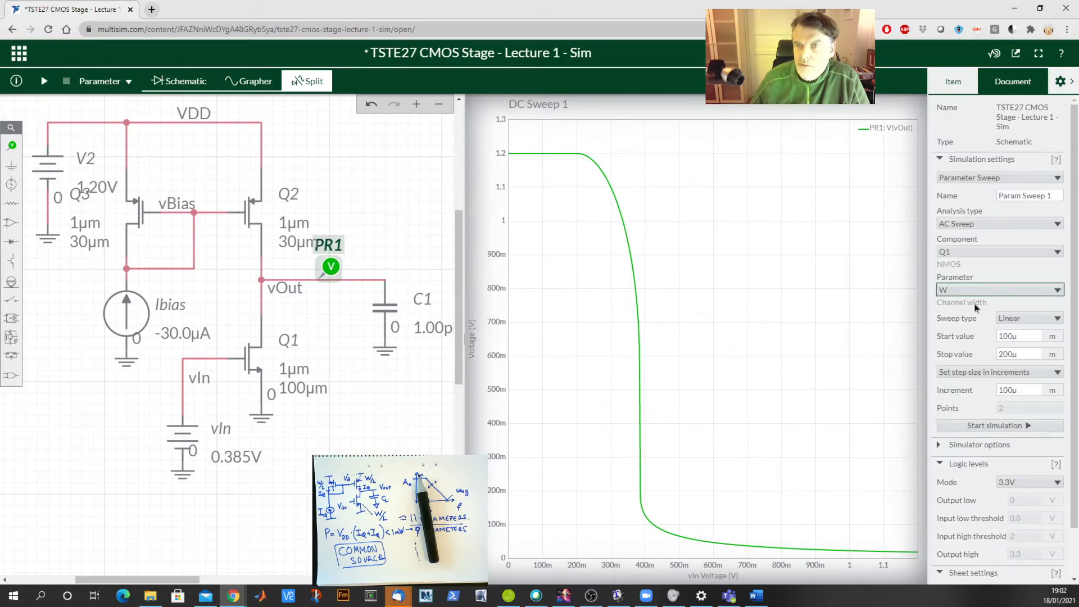
Set the stop value of Q1's channel width sweep to 120µ.
{"action": "double_click", "coordinate": [1009, 336]}
{"action": "left_click", "coordinate": [1014, 355]}
{"action": "left_click_drag", "start_coordinate": [1014, 354], "coordinate": [996, 358]}
{"action": "type", "text": "12"}
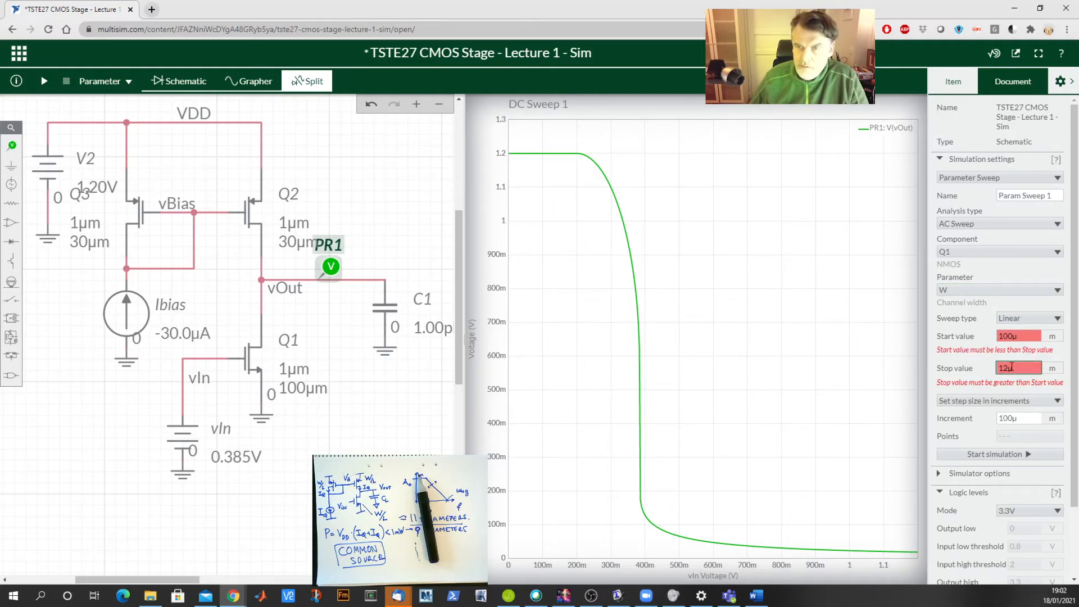
{"action": "type", "text": "0"}
Set the channel width sweep's increment to 1µ and try to start the simulation.
{"action": "double_click", "coordinate": [1012, 390]}
{"action": "type", "text": "1"}
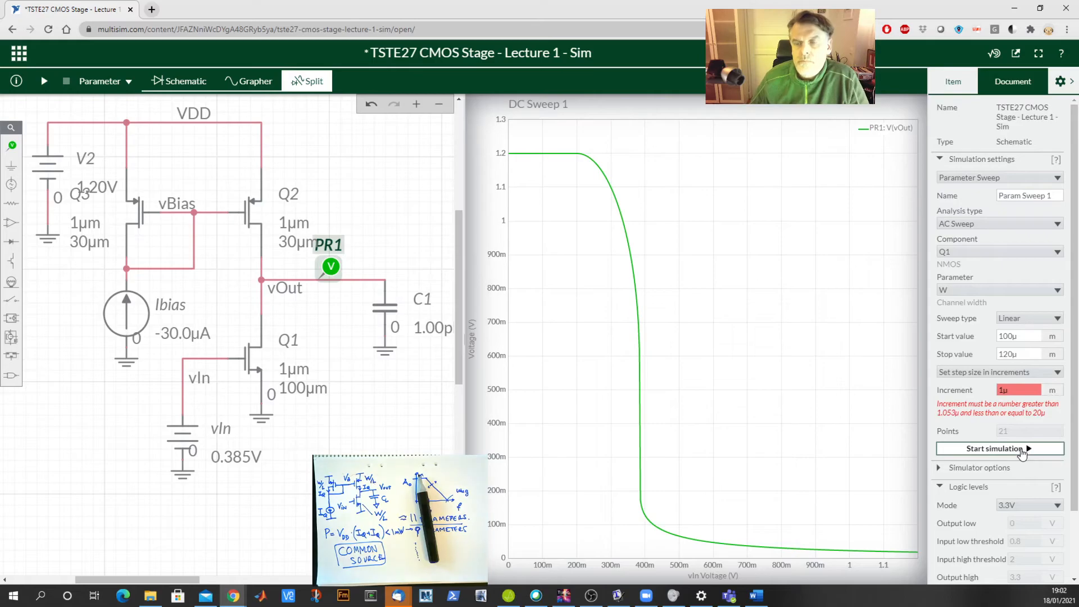
{"action": "left_click", "coordinate": [1021, 452]}
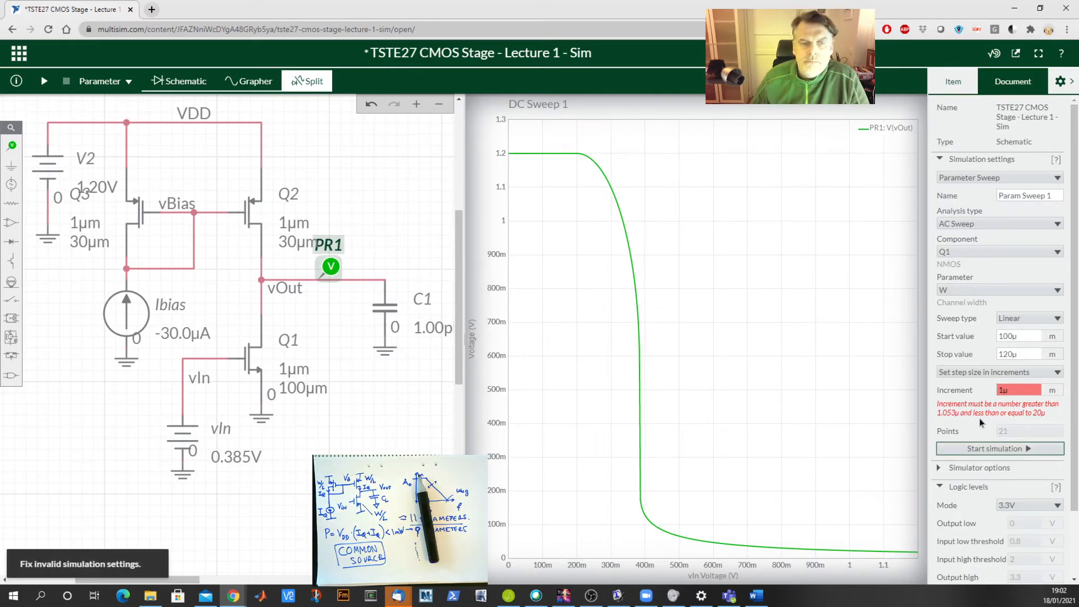
Set the increment of Q1's channel width sweep to 2µ.
{"action": "double_click", "coordinate": [1031, 389]}
{"action": "left_click", "coordinate": [1050, 395]}
{"action": "left_click", "coordinate": [1029, 373]}
{"action": "left_click", "coordinate": [1029, 379]}
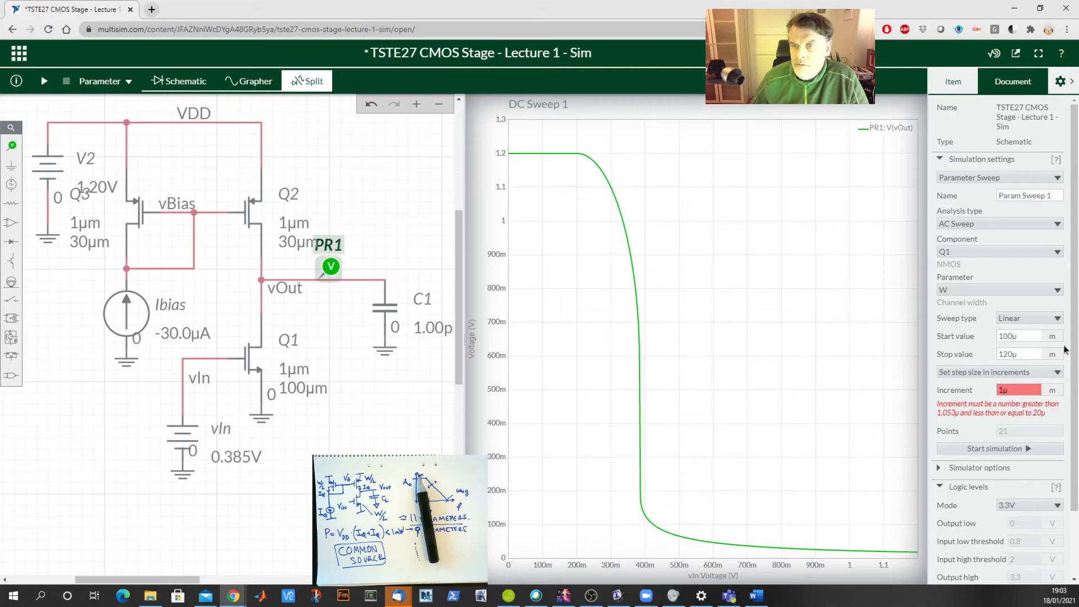
{"action": "left_click", "coordinate": [1028, 389]}
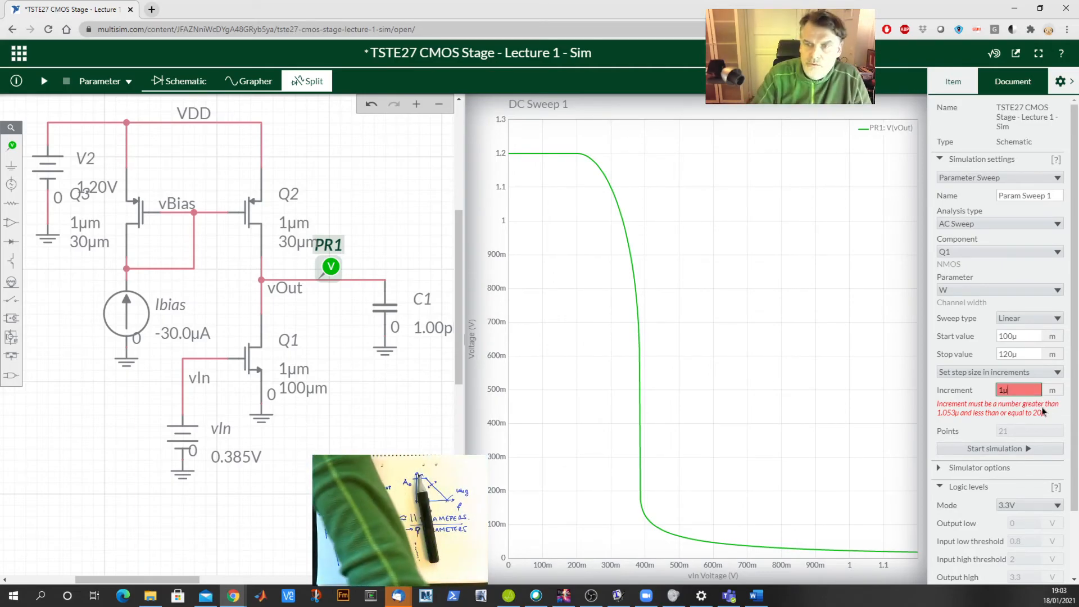
{"action": "type", "text": "2"}
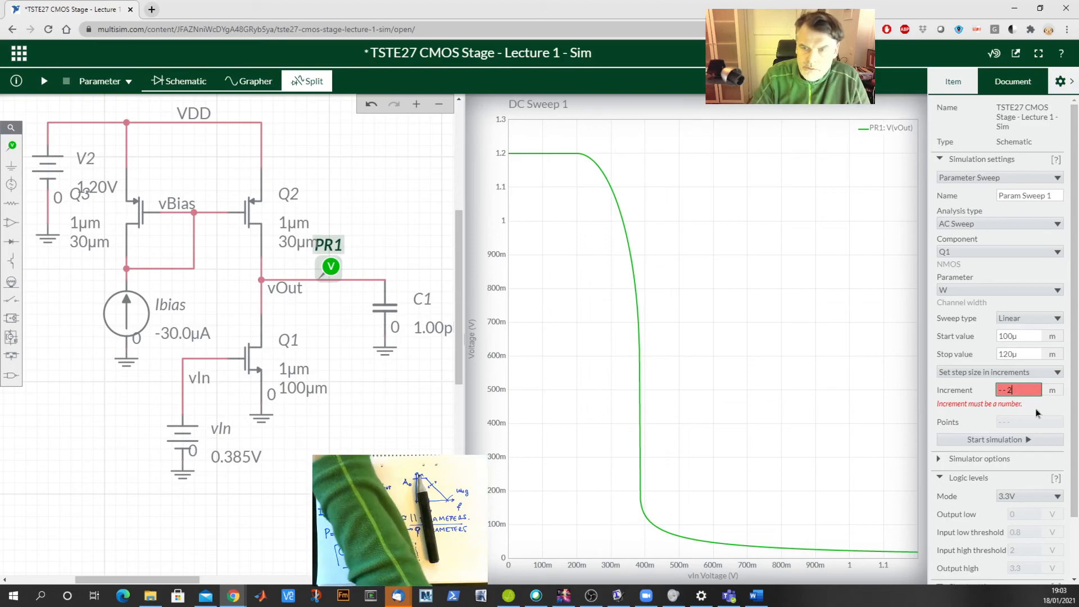
{"action": "key", "text": "Left"}
{"action": "key", "text": "BackSpace"}
{"action": "key", "text": "BackSpace"}
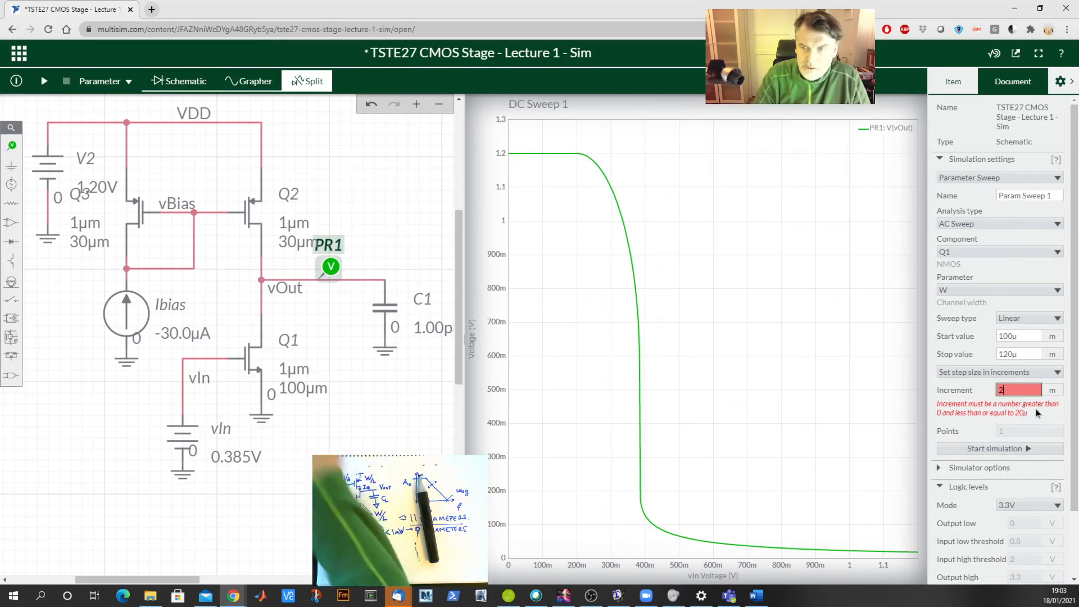
{"action": "type", "text": "µ"}
Select AC Sweep as the parameter sweep's analysis type and run the simulation.
{"action": "left_click", "coordinate": [980, 228]}
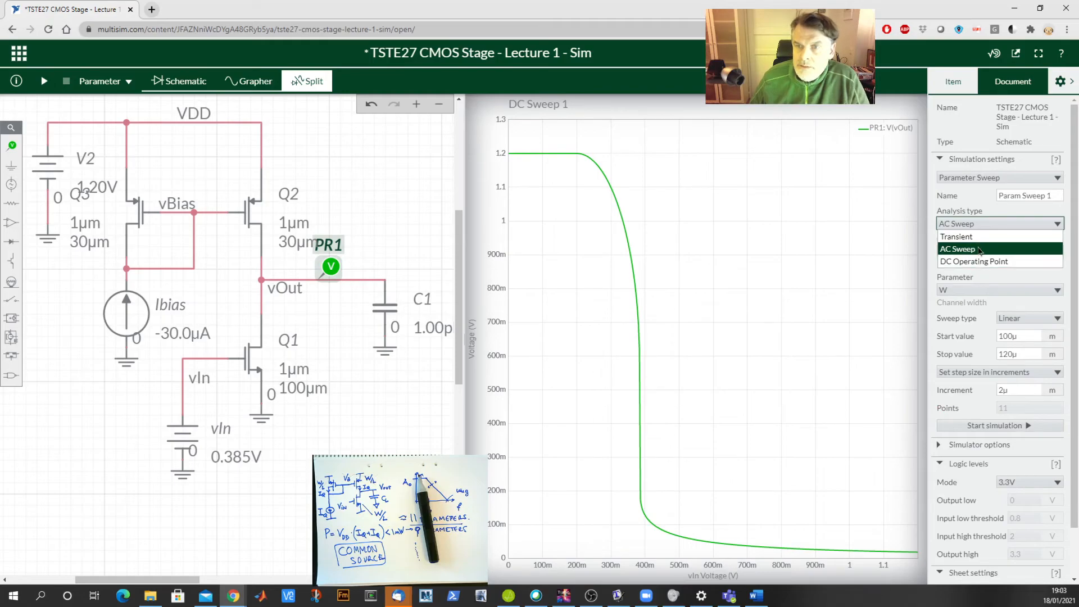
{"action": "left_click", "coordinate": [980, 249]}
{"action": "left_click", "coordinate": [40, 82]}
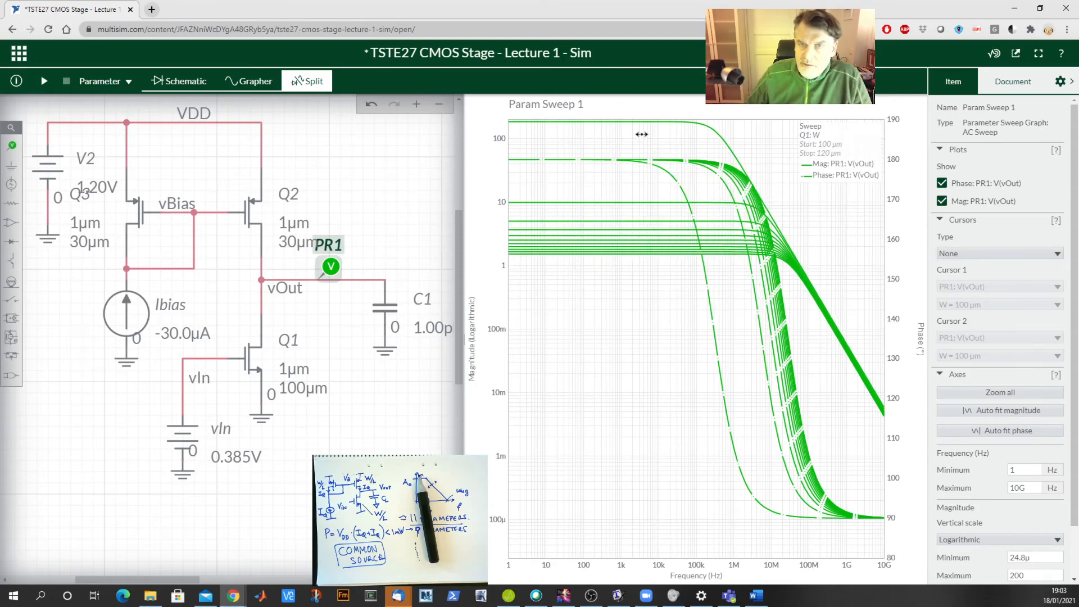
Examine the output's low-frequency gain on the magnitude curves for the different Q1 channel widths in the parameter sweep graph.
{"action": "mouse_move", "coordinate": [615, 127]}
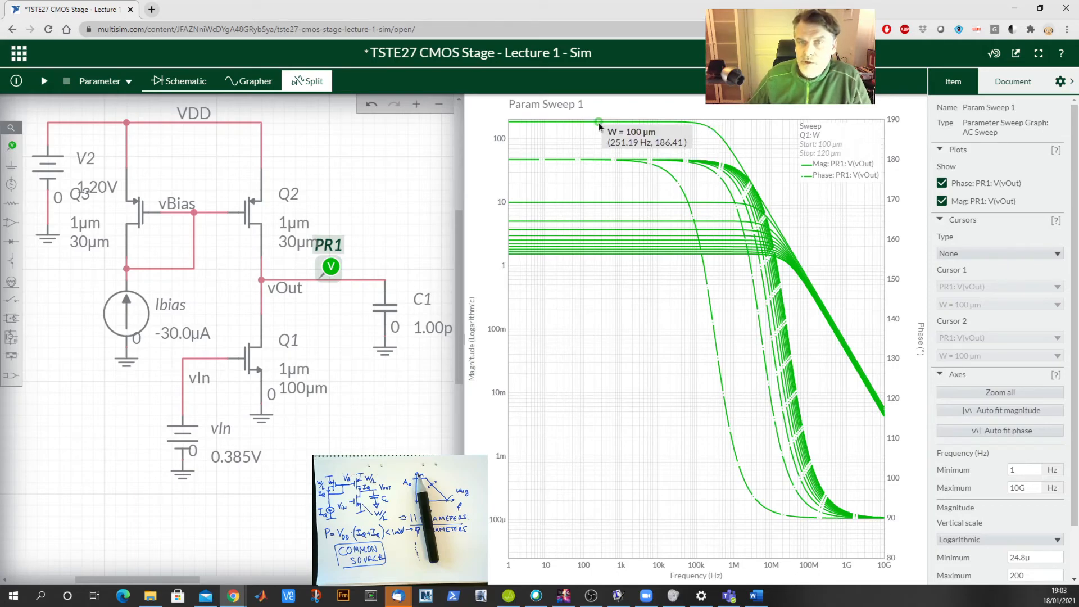
{"action": "mouse_move", "coordinate": [607, 250]}
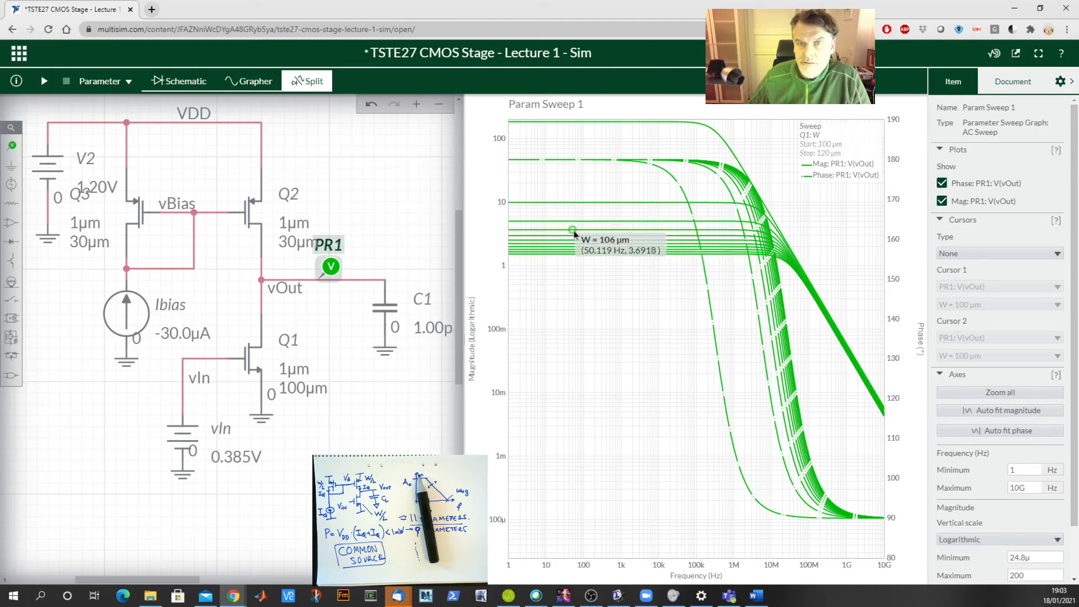
{"action": "mouse_move", "coordinate": [573, 258]}
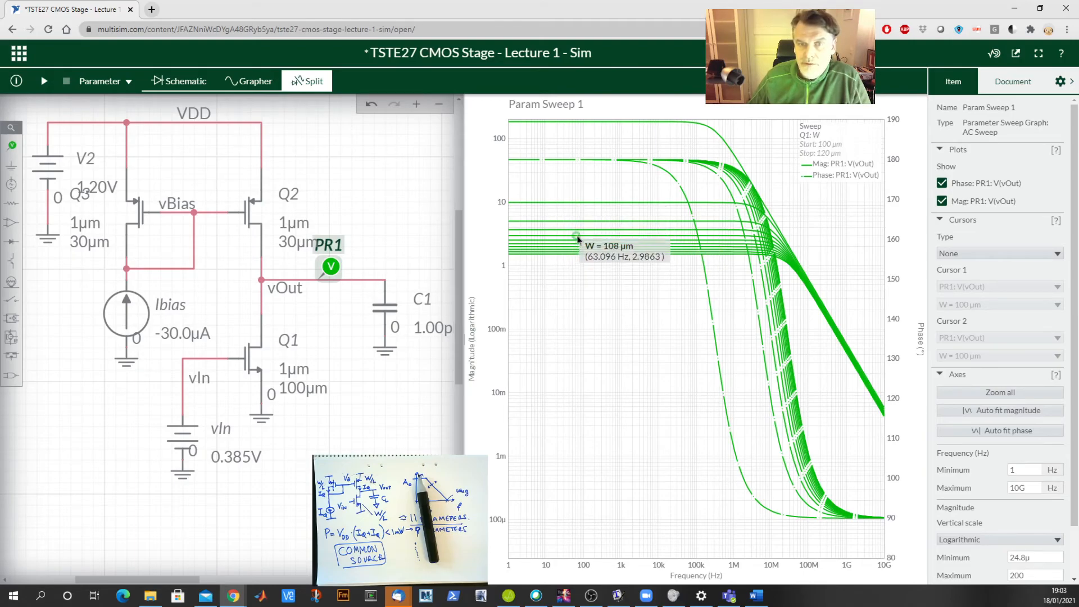
{"action": "mouse_move", "coordinate": [573, 209]}
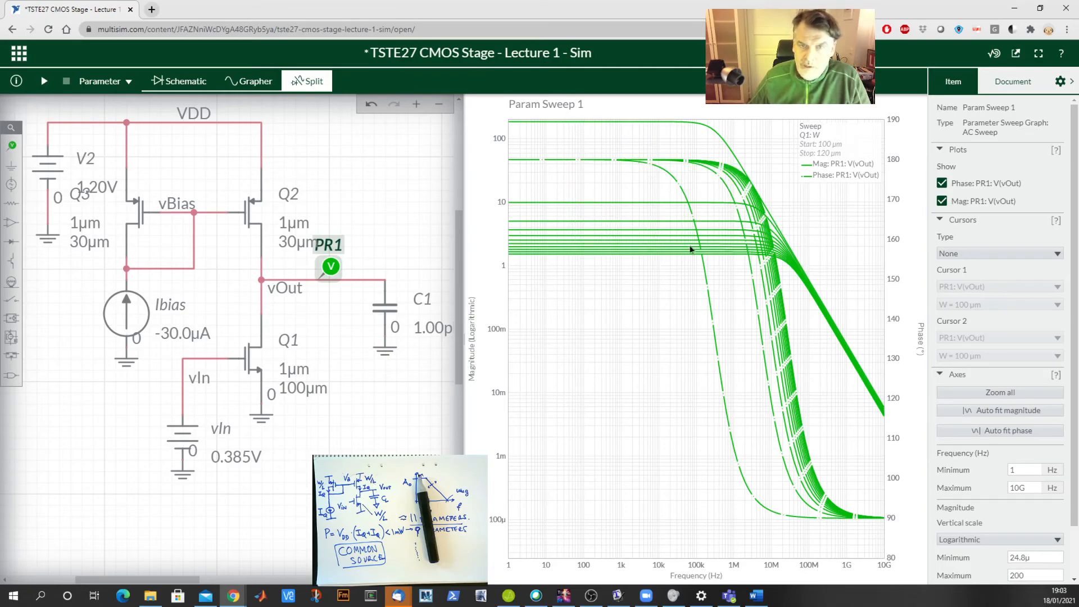
{"action": "mouse_move", "coordinate": [685, 256]}
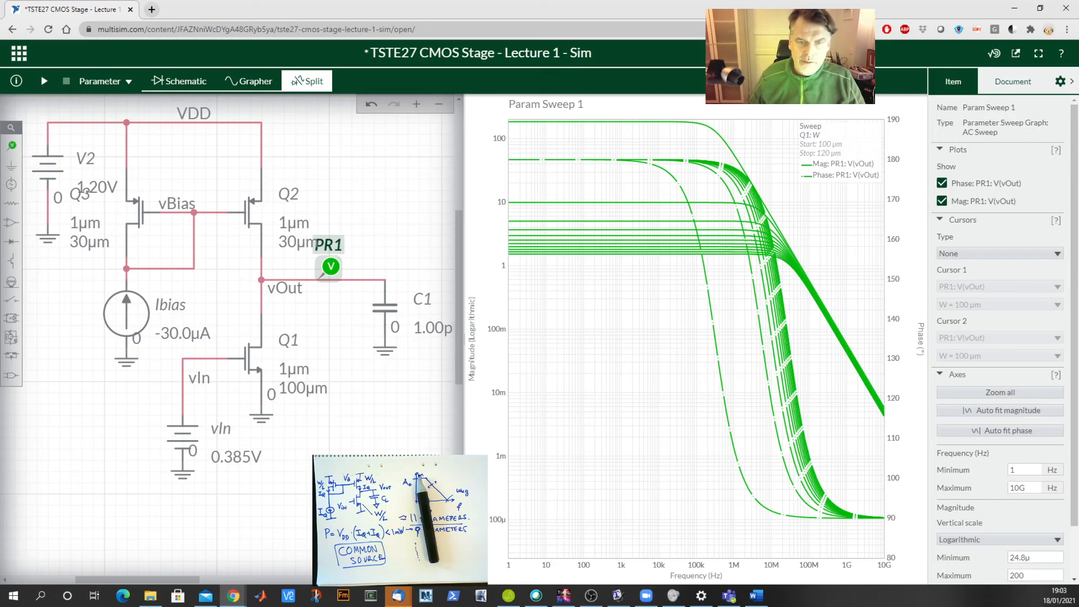
{"action": "key", "text": "alt+Tab"}
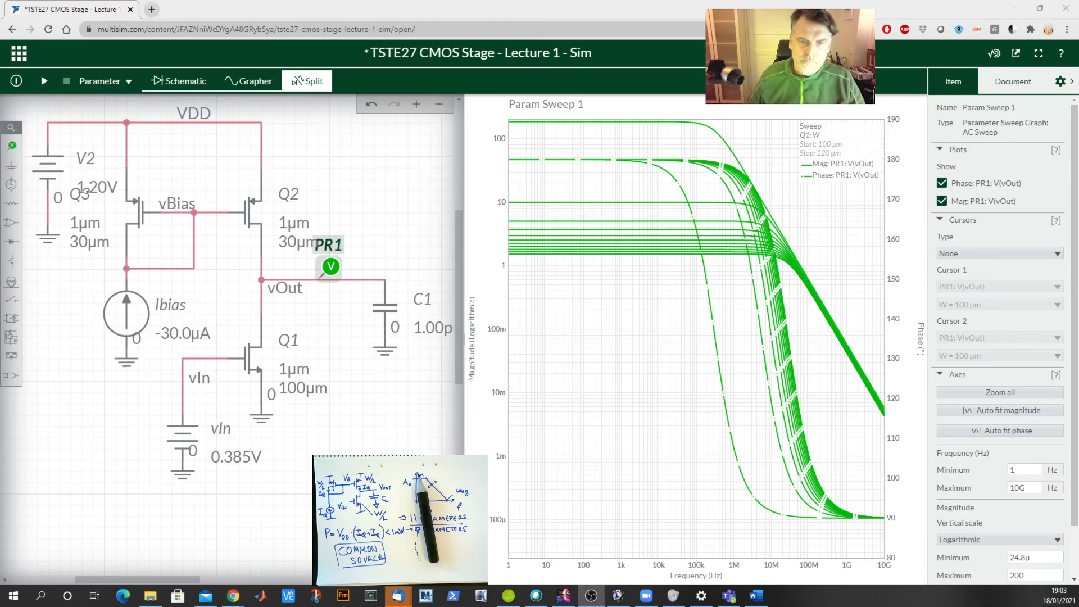